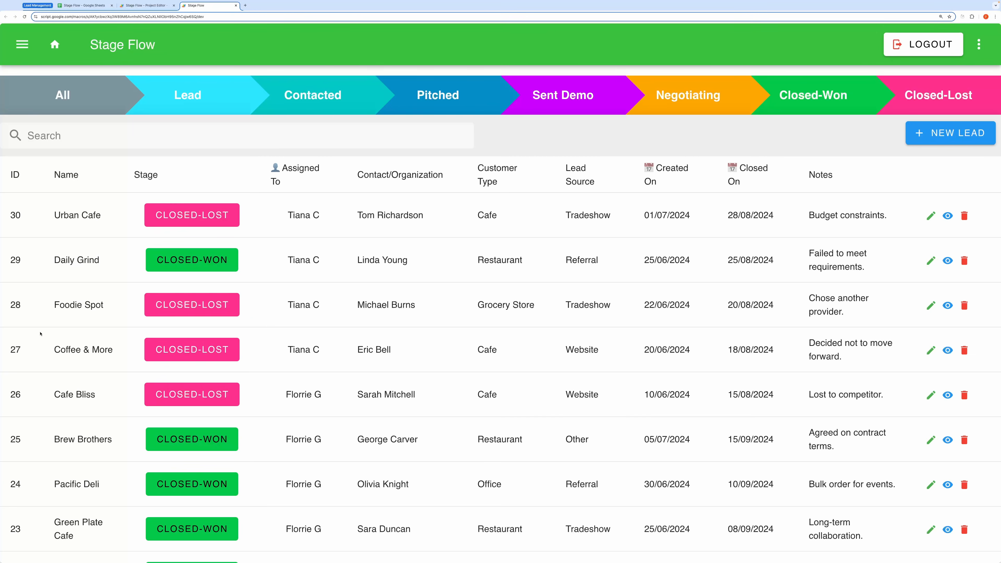
Step: Scroll the leads table, highlight the listed lead rows' text, then clear the selection
scroll(34, 340, down, 2)
scroll(87, 341, up, 2)
drag(53, 217, 611, 545)
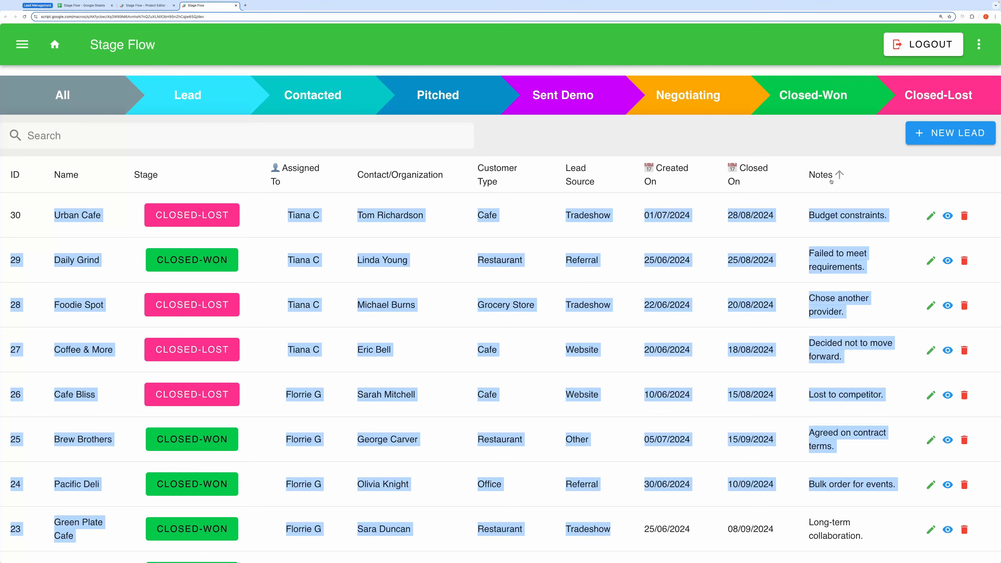
click(101, 238)
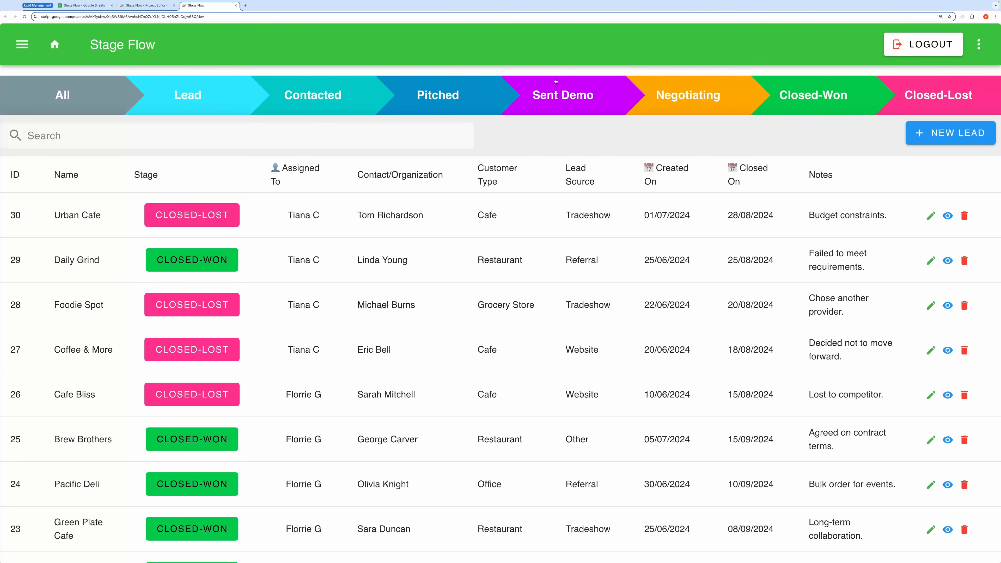
Step: Filter by Closed-Won, Pitched and Lead, return to All, and open Foodie Spot's stage dialog
click(822, 105)
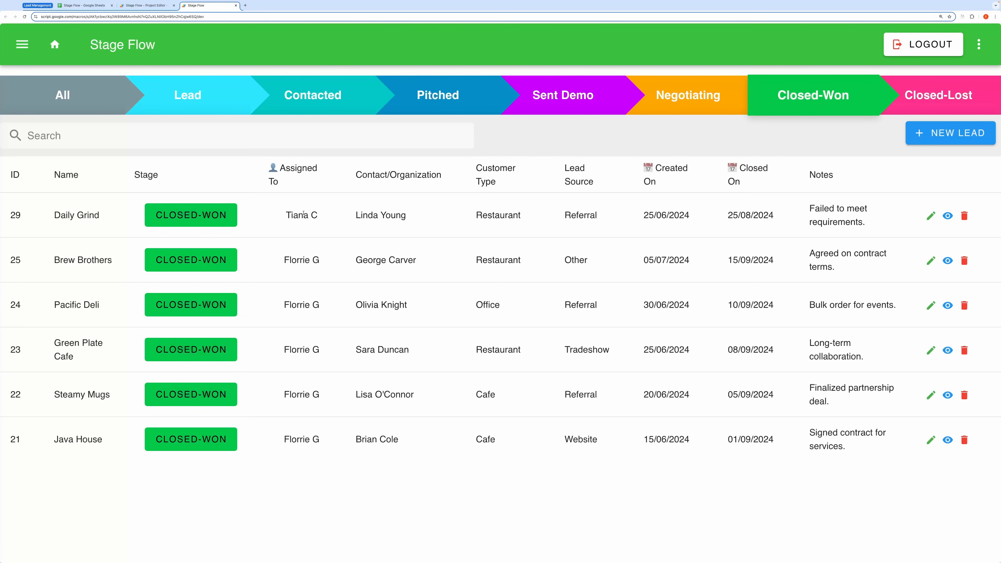
click(435, 112)
click(215, 103)
click(62, 97)
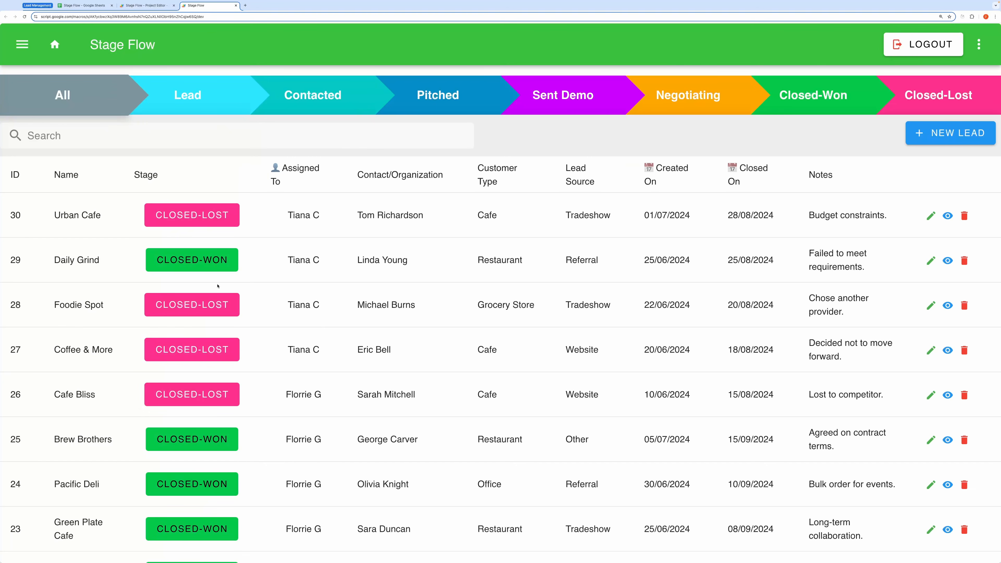
click(177, 310)
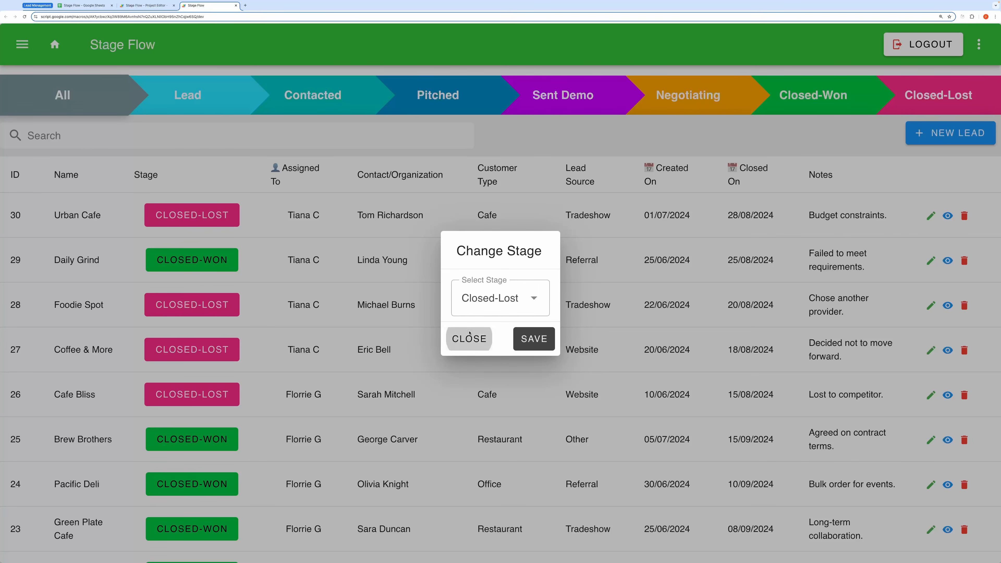
Step: Close Foodie Spot's stage dialog, then open and dismiss Pacific Deli's stage dialog unchanged
click(468, 340)
click(209, 483)
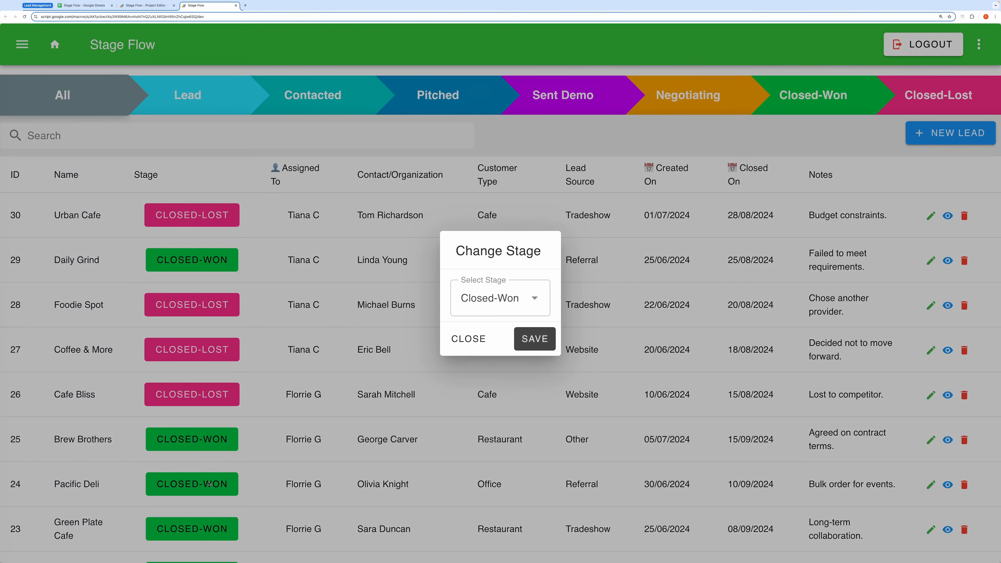
click(209, 484)
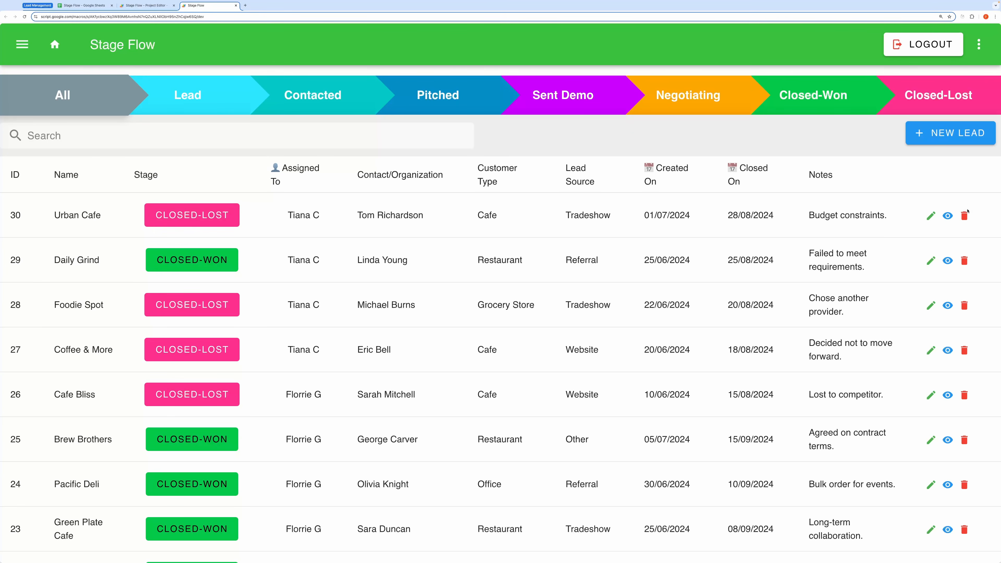
click(949, 217)
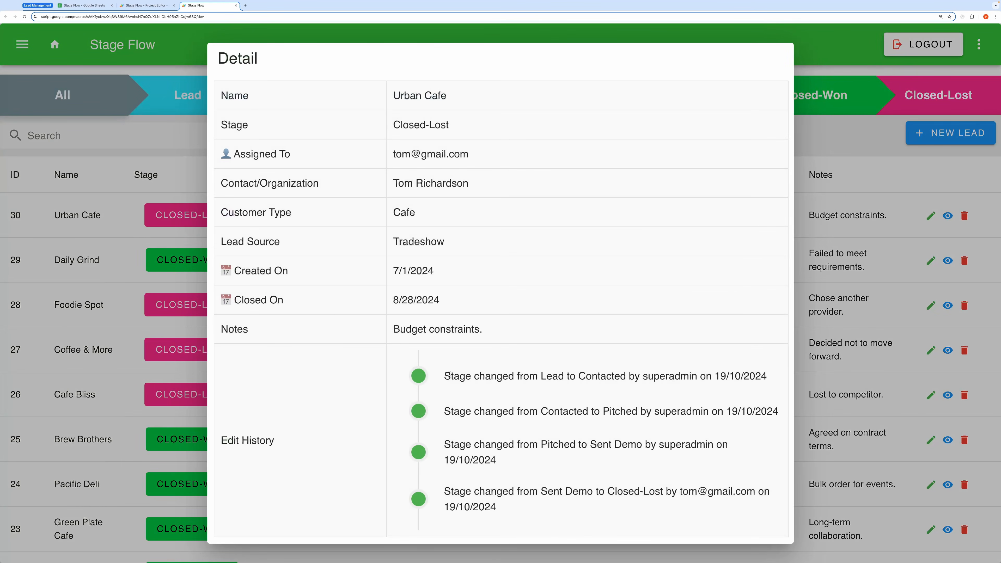
drag(445, 375, 511, 507)
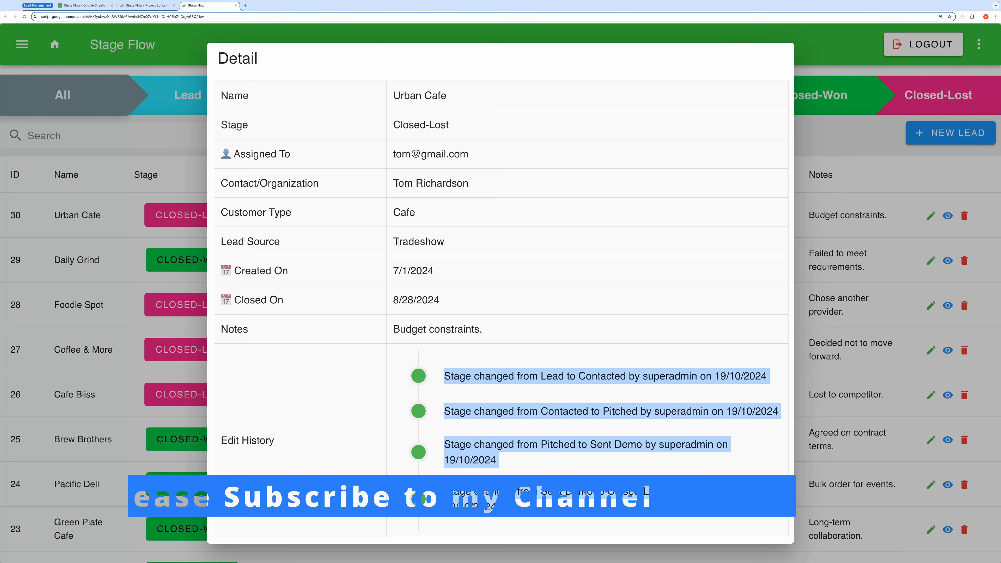
click(577, 281)
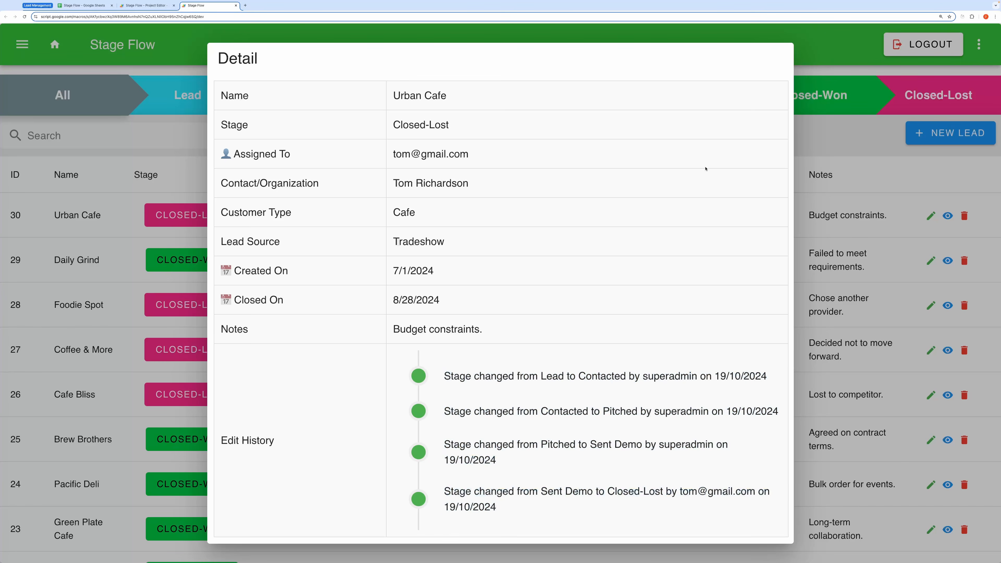
click(837, 43)
scroll(318, 359, down, 5)
scroll(323, 355, up, 5)
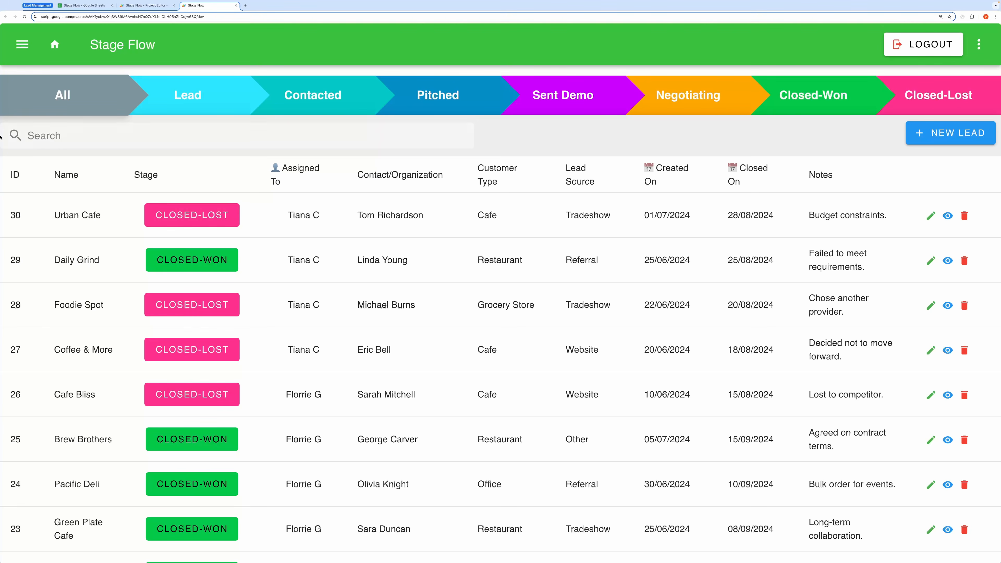
click(14, 41)
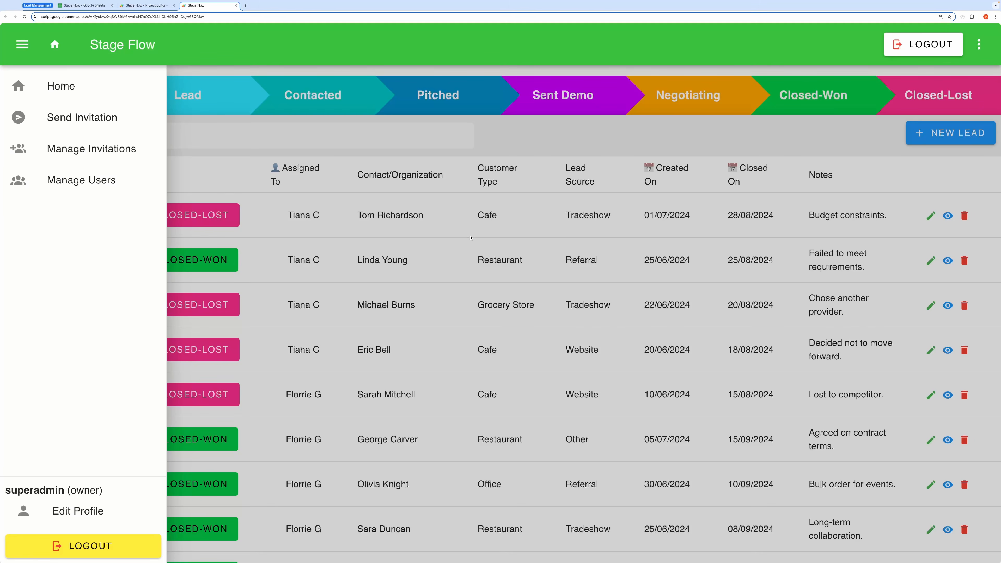
click(583, 196)
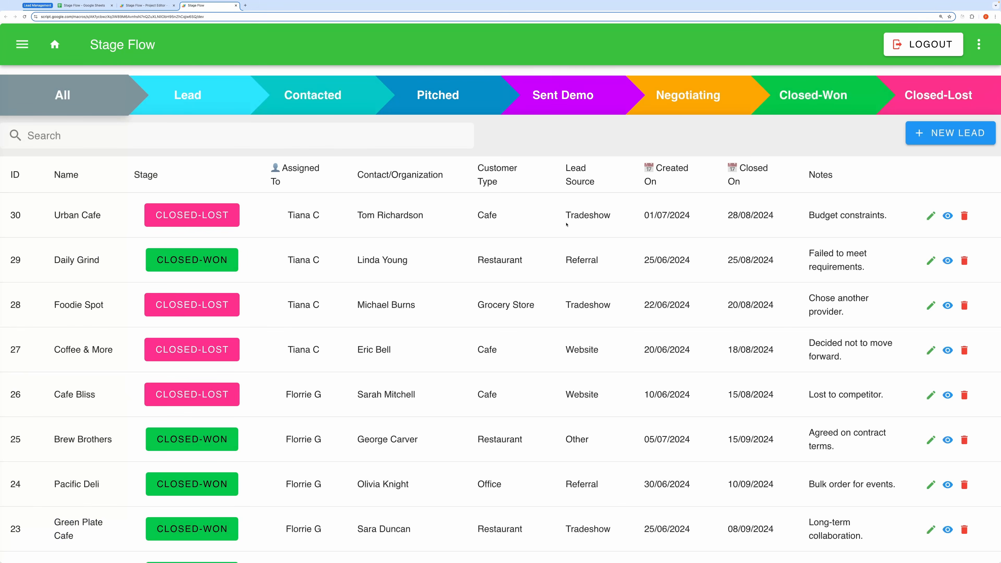
Step: Start a new lead named XYZ at the Lead stage and assign a team member
click(950, 133)
click(326, 192)
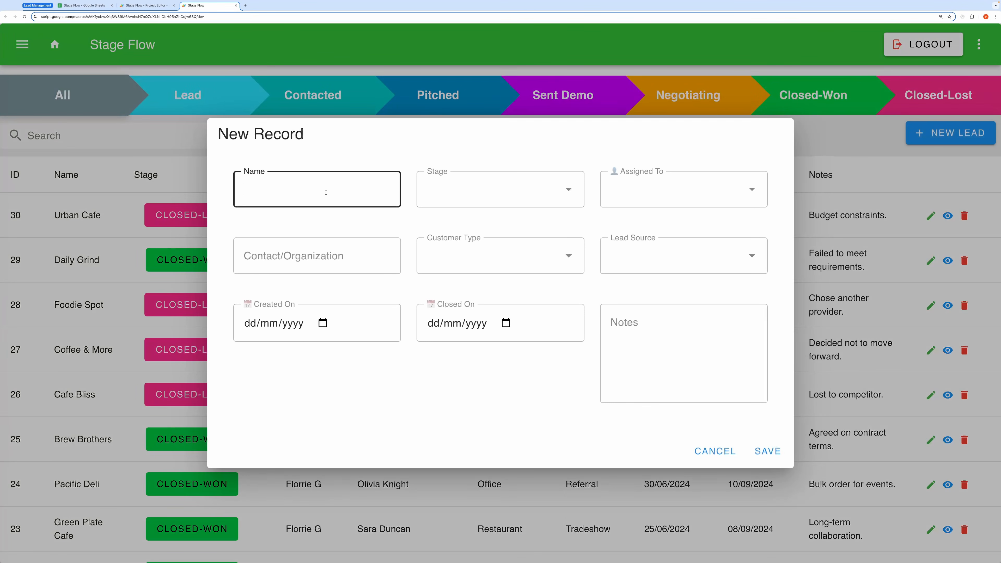
text(XYZ)
click(492, 189)
click(437, 227)
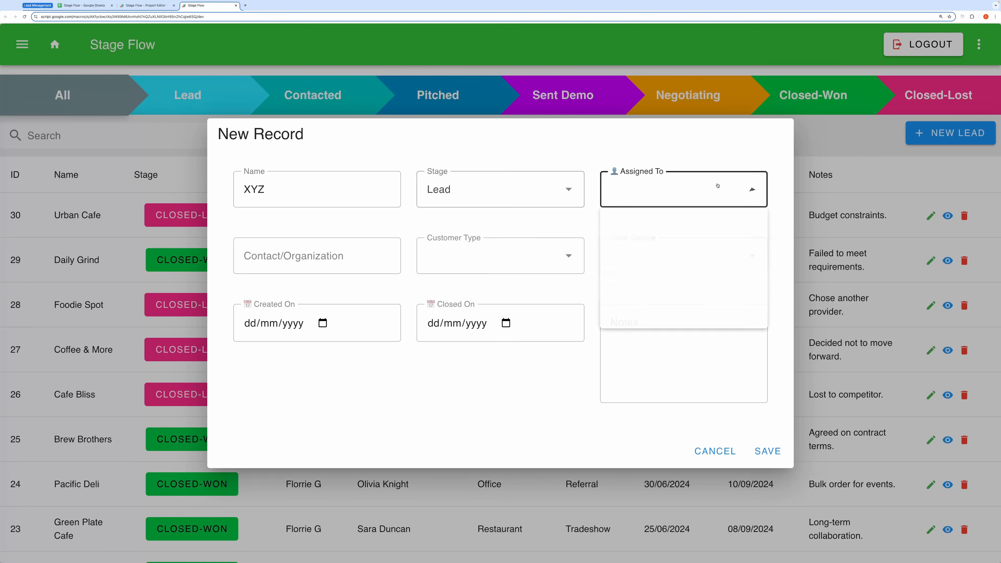
click(681, 189)
click(630, 291)
Step: Give it a contact, Cafe type, Tradeshow source, created date 19/10/2024 and notes, then save
click(340, 257)
text(fcgfcgf)
click(459, 266)
click(438, 295)
click(749, 256)
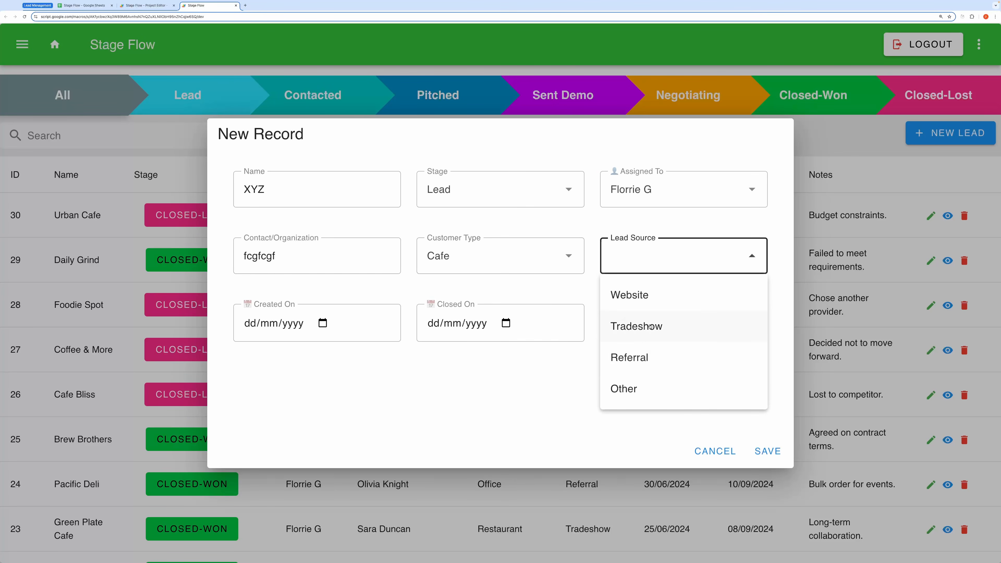
click(645, 337)
click(322, 323)
click(359, 438)
click(648, 351)
text(df c hgy)
click(767, 451)
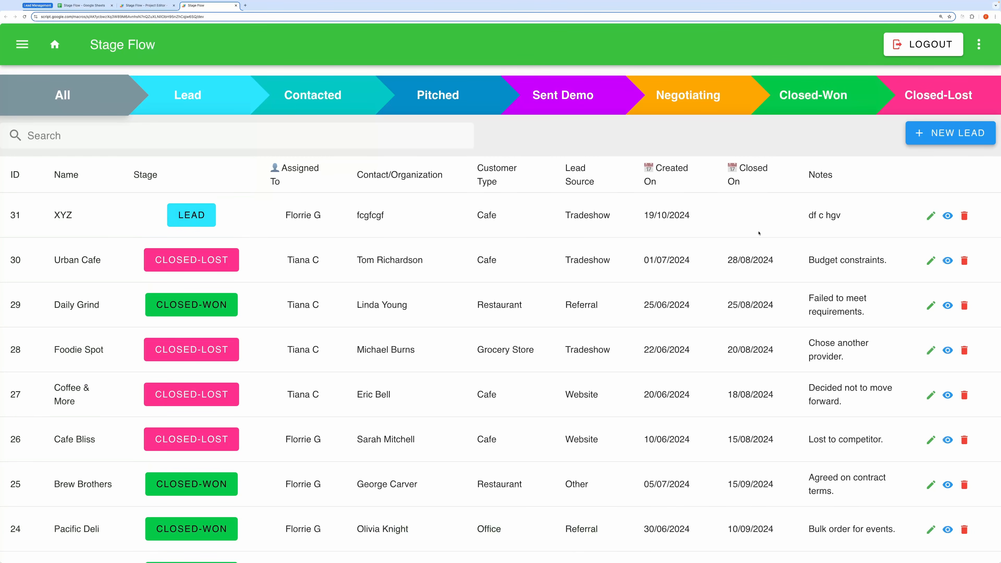
Step: View XYZ's details, move it from Lead to Contacted, and check its updated edit history
click(947, 217)
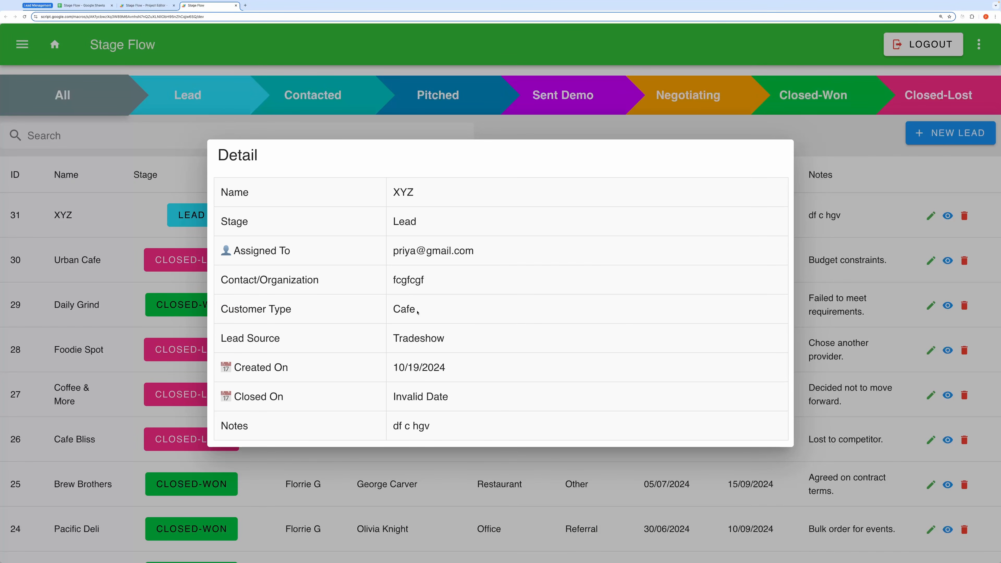
click(911, 222)
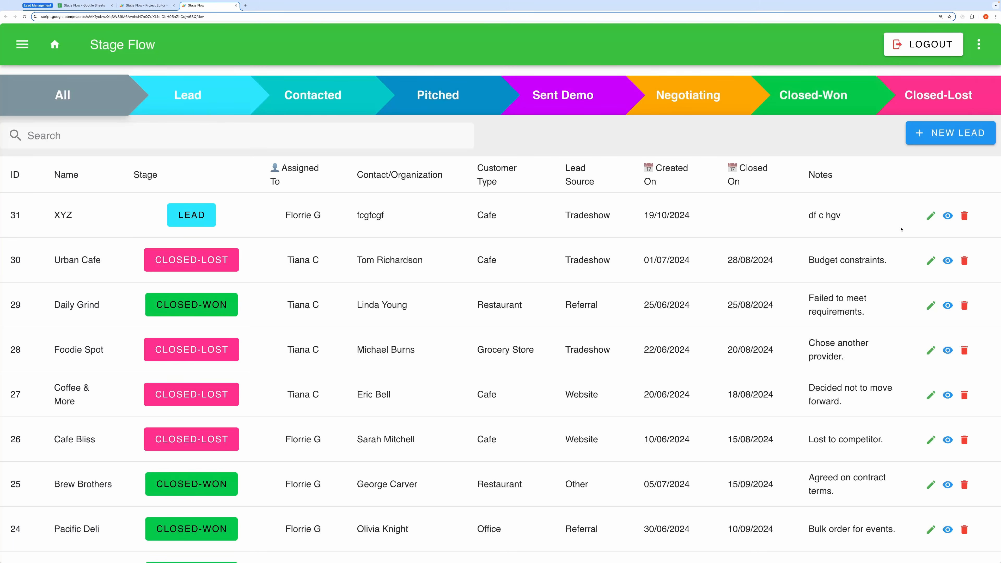
click(194, 218)
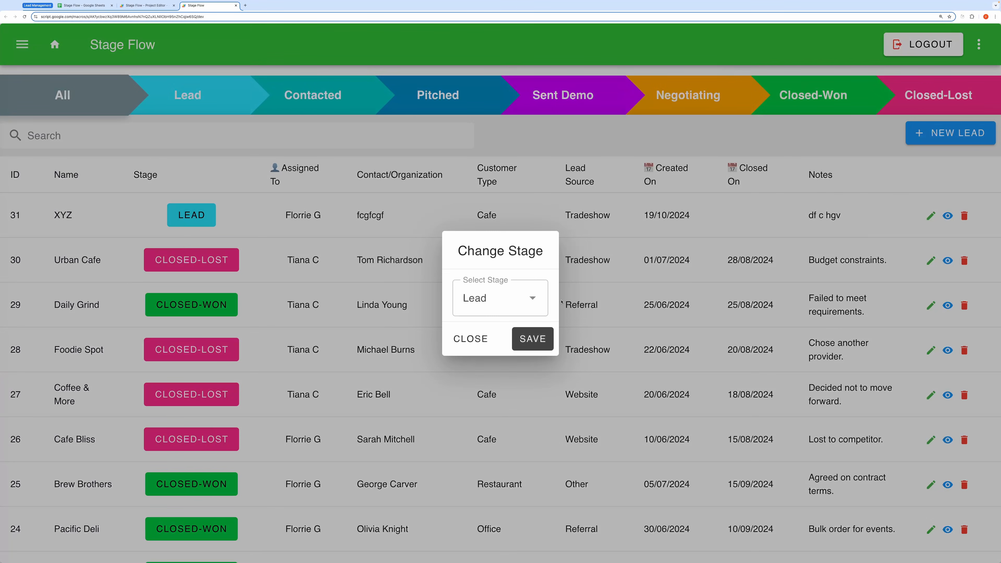
click(532, 300)
click(497, 370)
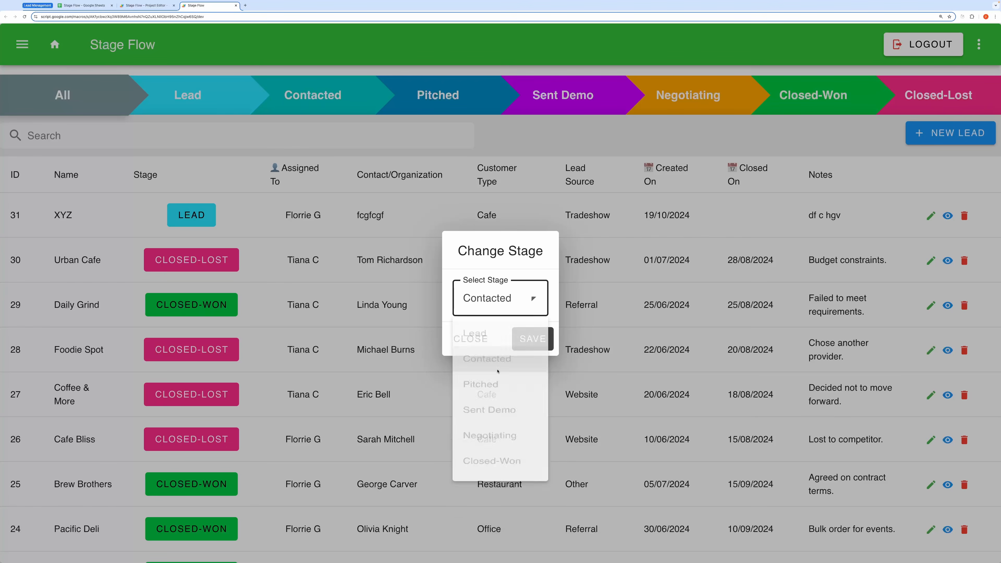
click(525, 344)
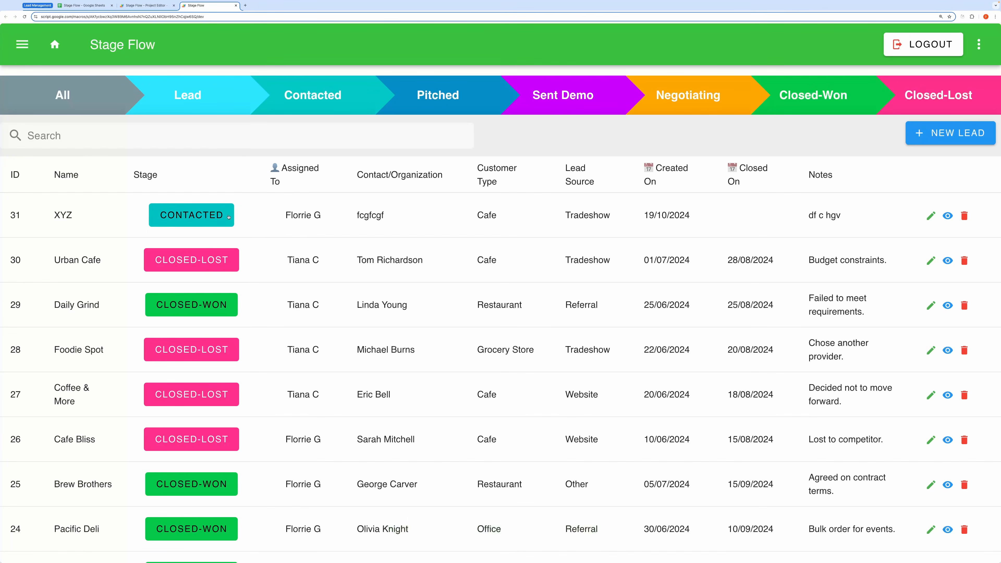
click(947, 216)
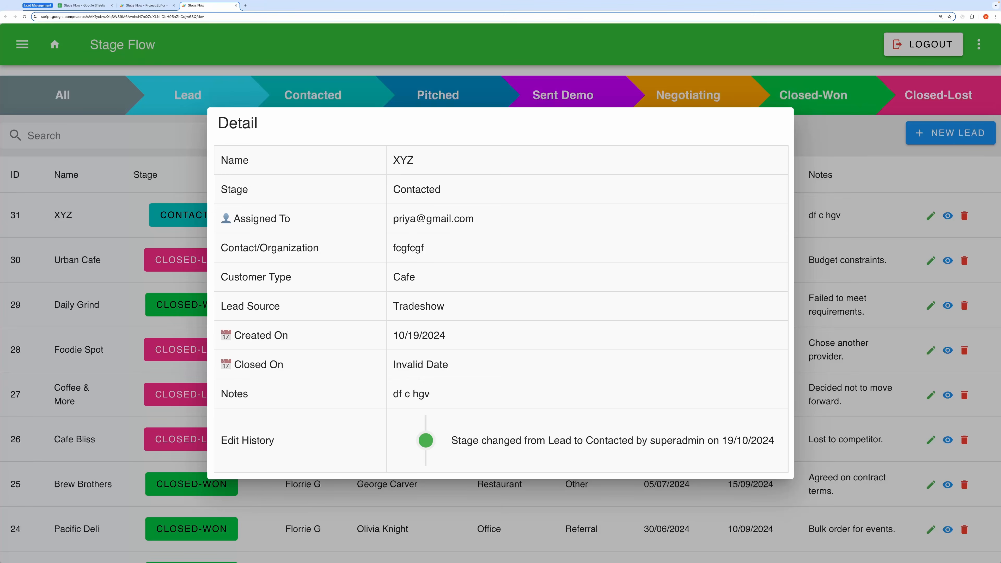
Step: Edit lead XYZ to Closed-Won, closed 21/10/2024, with notes replaced by 'ytfyhd asdduhqwdq'
click(930, 216)
click(931, 215)
click(504, 190)
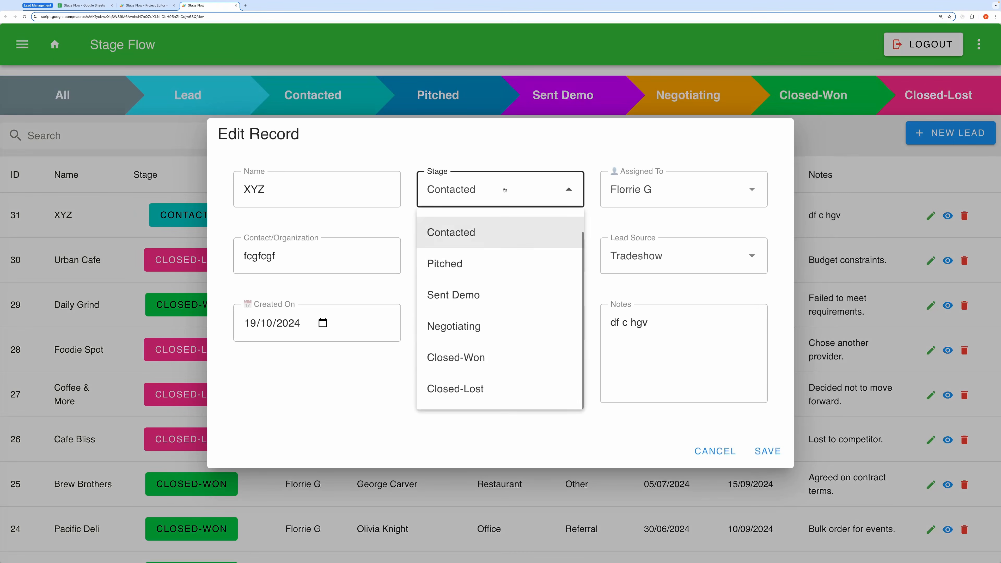
click(457, 359)
click(505, 323)
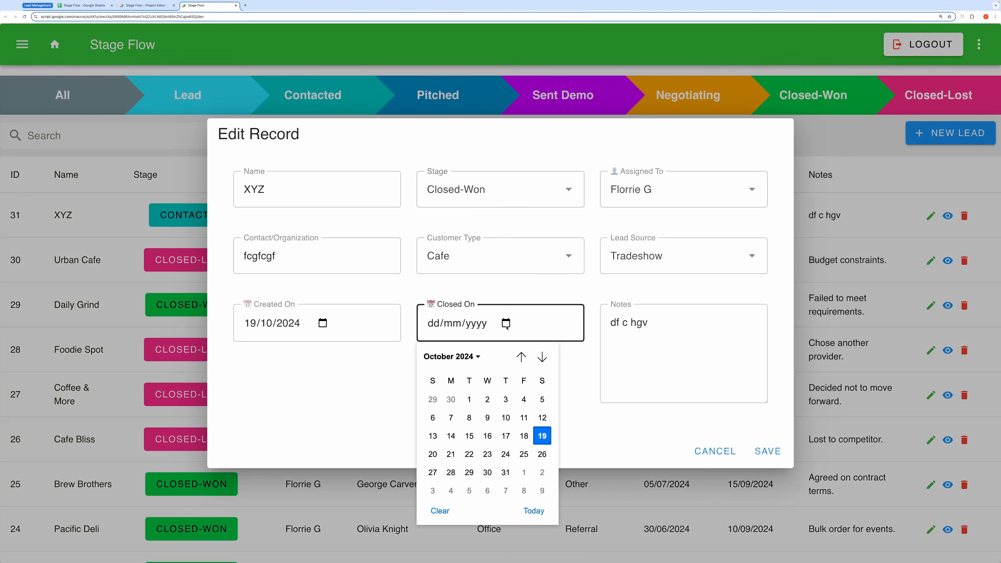
click(449, 451)
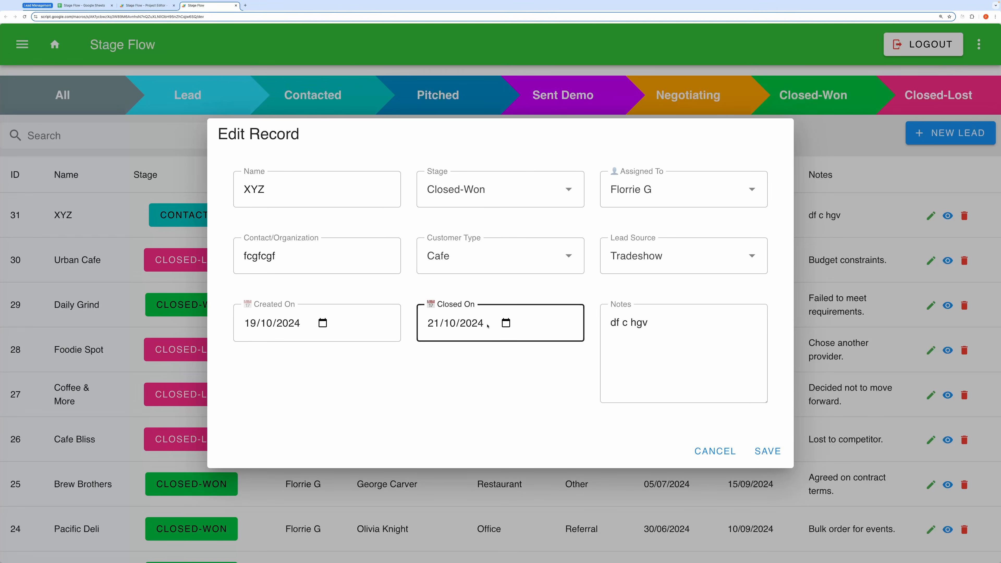
drag(650, 322, 609, 320)
key(BackSpace)
text(ytfyhd asdduhqwdq)
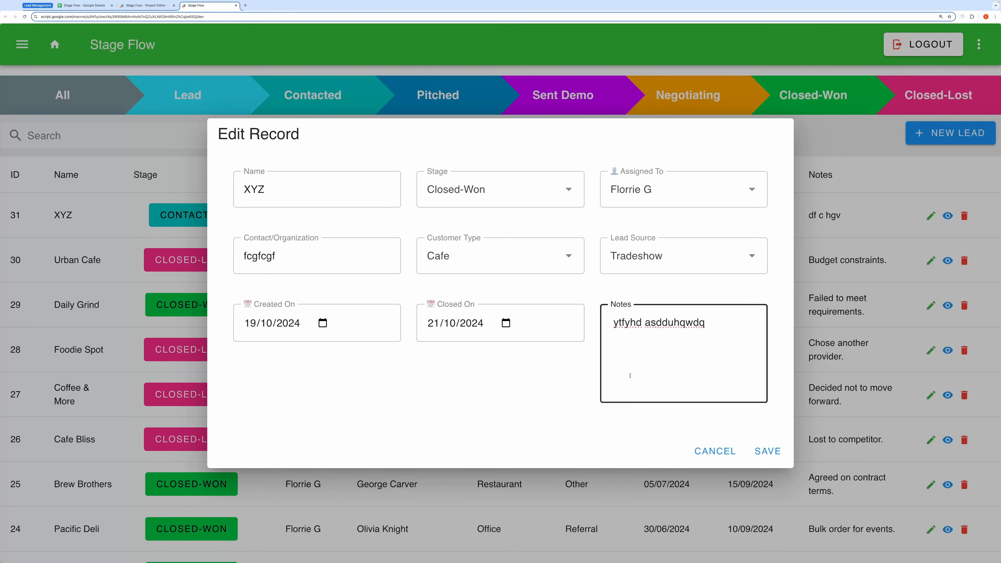
click(767, 452)
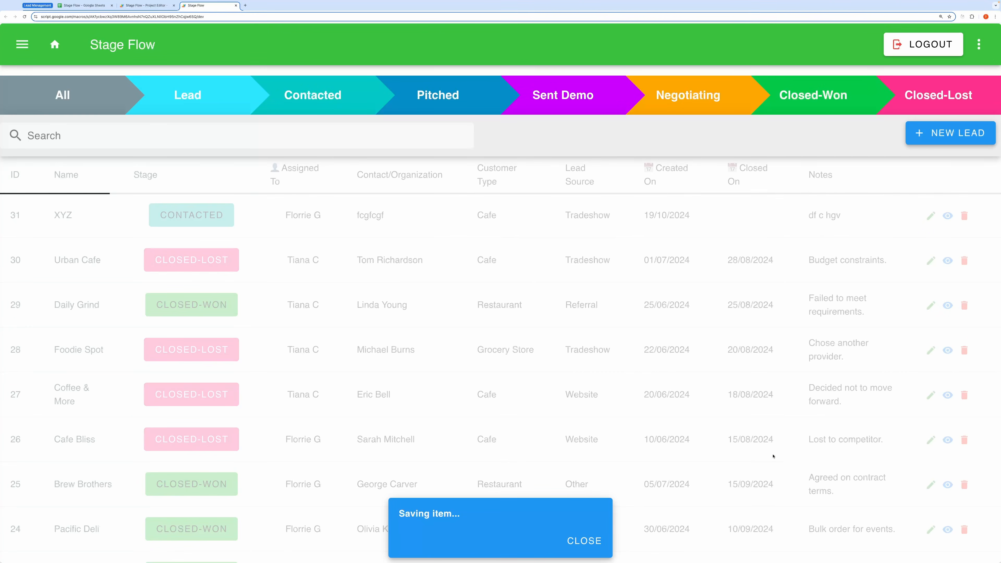
click(948, 216)
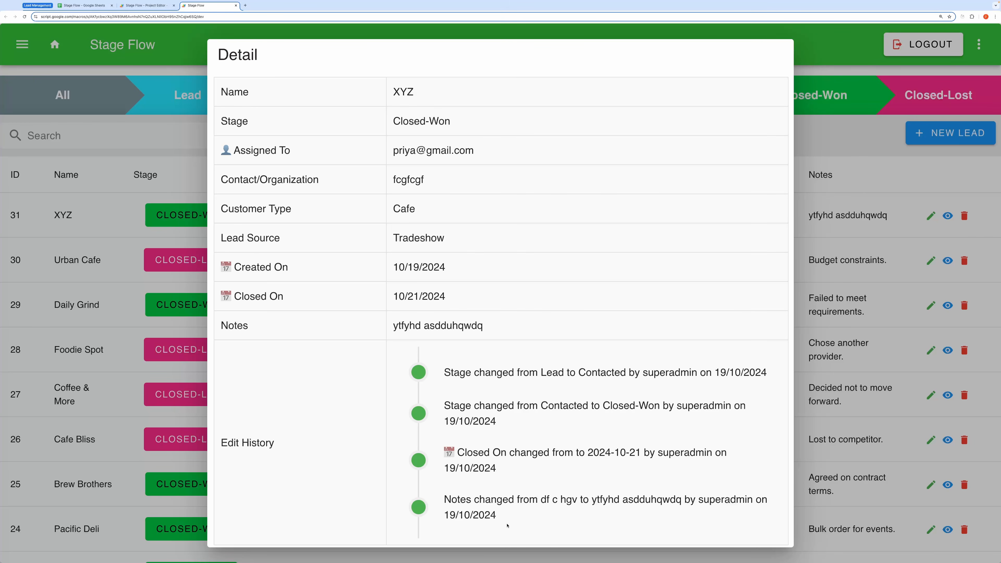
click(943, 303)
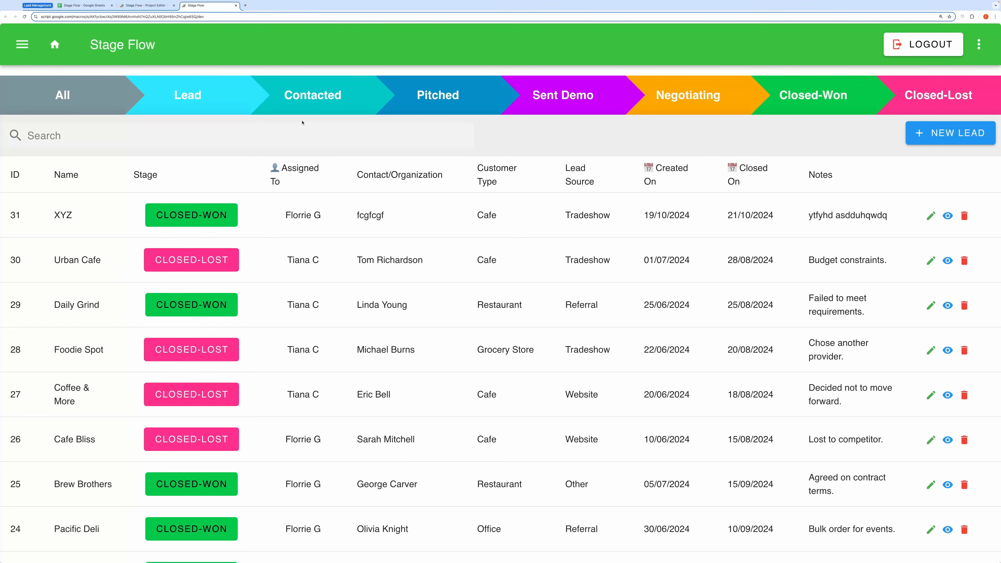
Step: Filter the leads table to Contacted, then Pitched, then Closed-Won
click(336, 95)
click(468, 107)
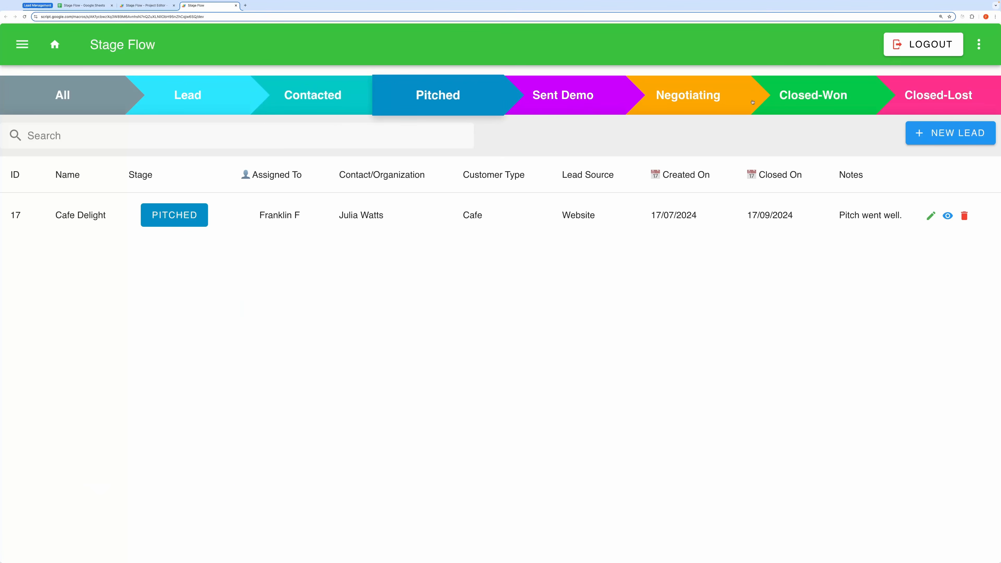
click(799, 103)
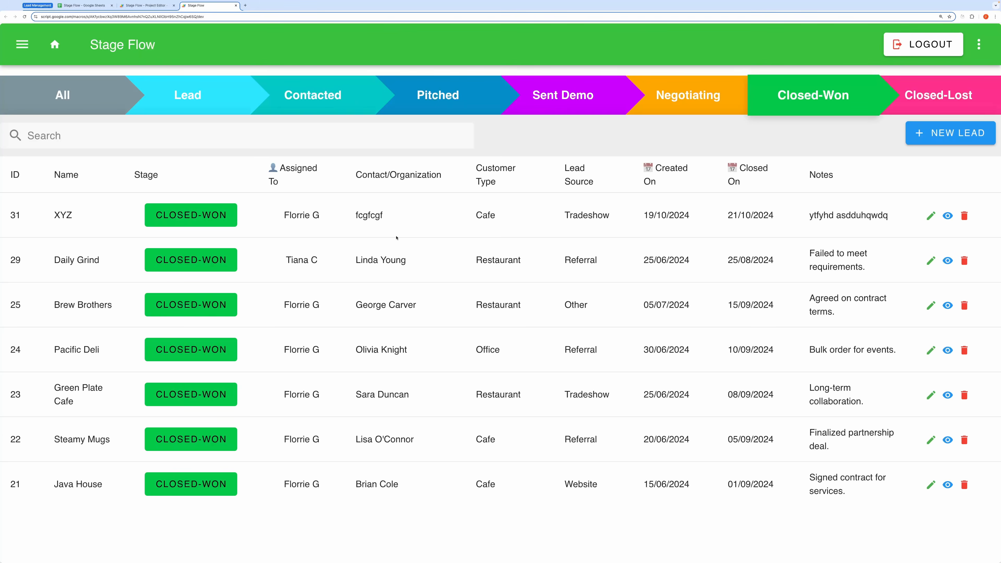
Step: Make a copy of the Stage Flow spreadsheet
click(84, 6)
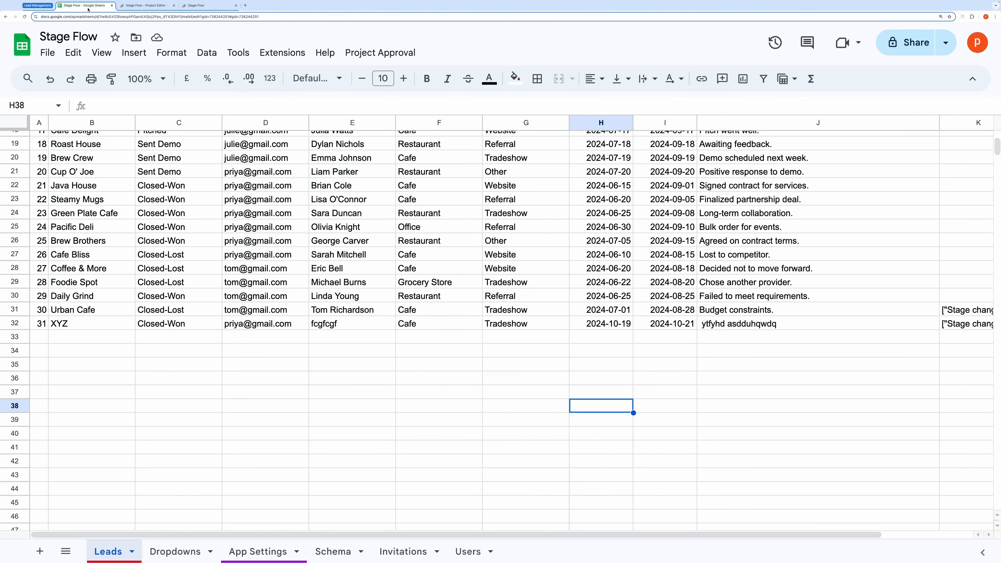
click(47, 52)
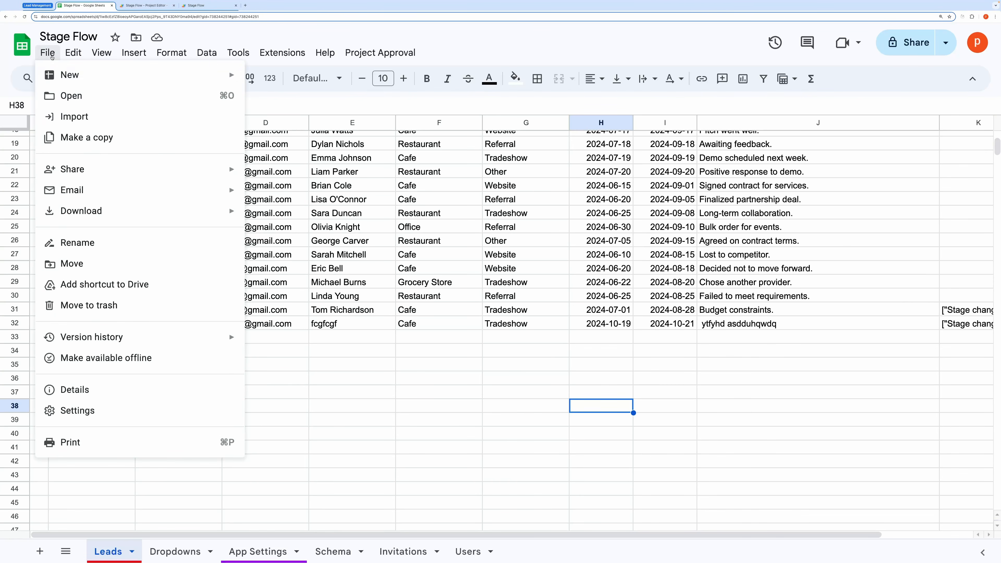
click(93, 138)
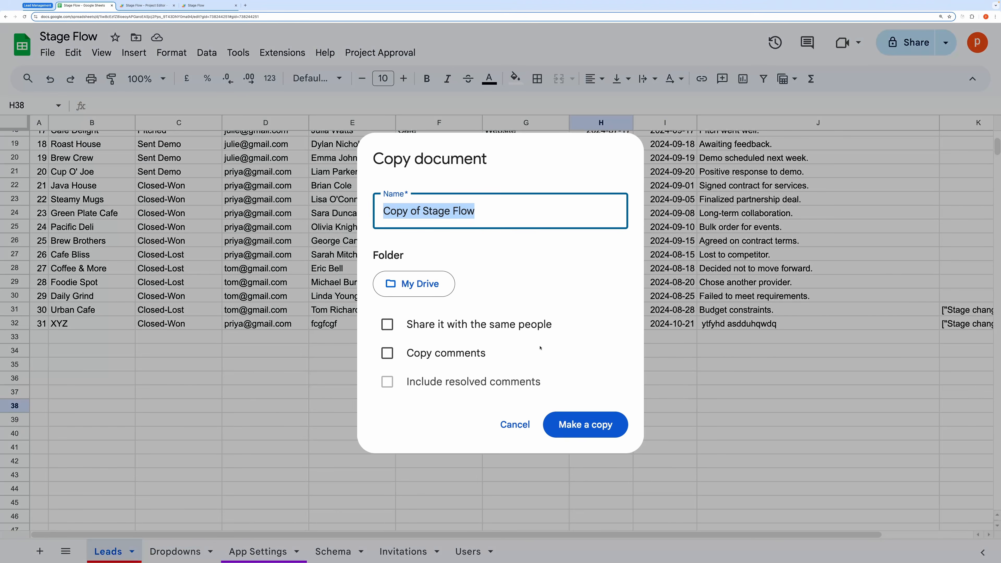
click(585, 479)
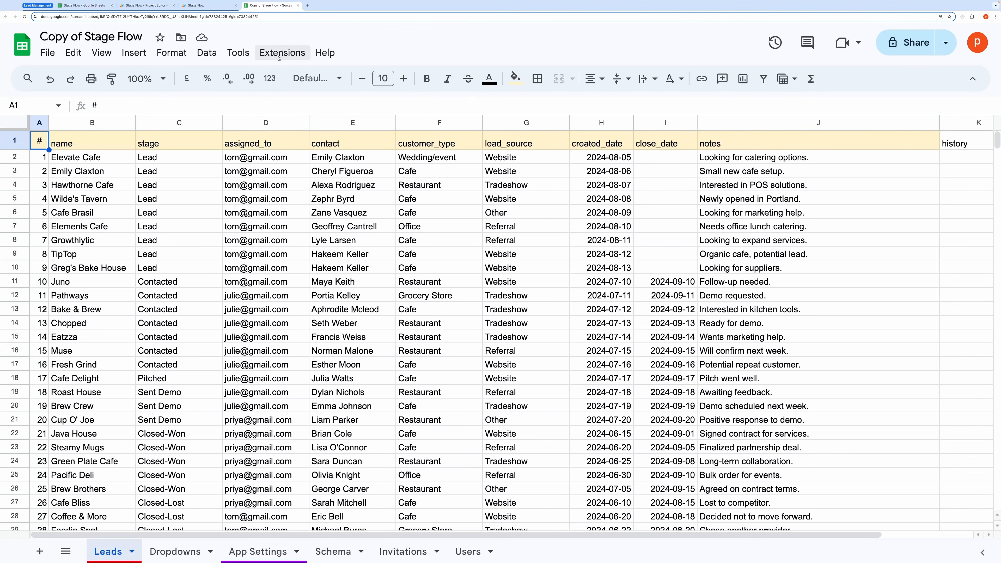
Step: Open the copy's Apps Script project and start a new deployment
click(279, 57)
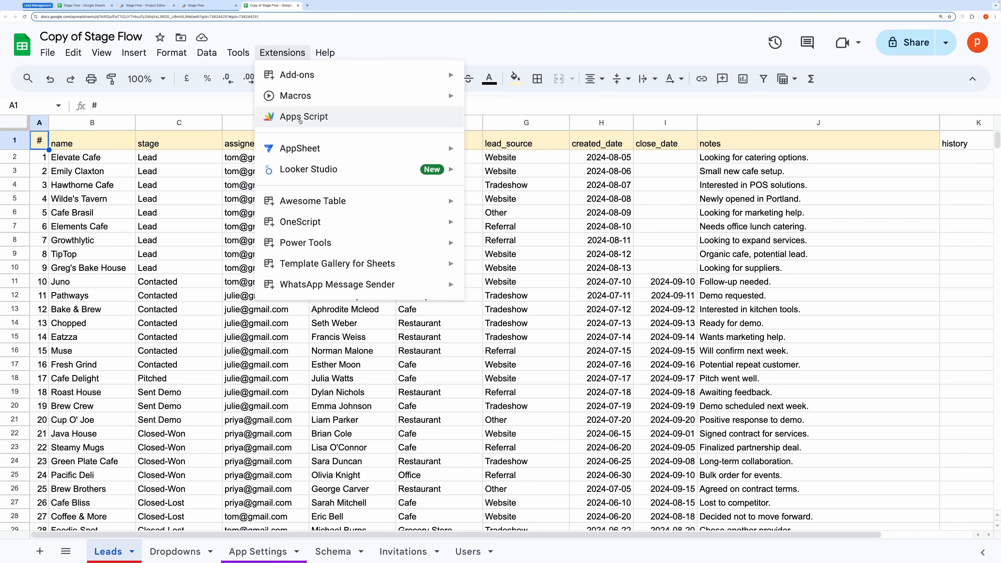
click(299, 121)
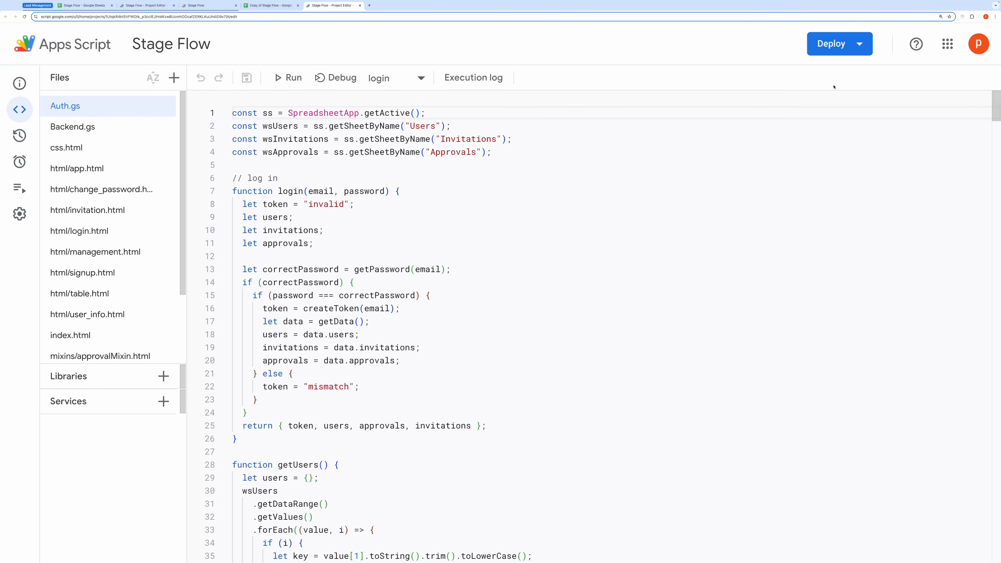
click(859, 44)
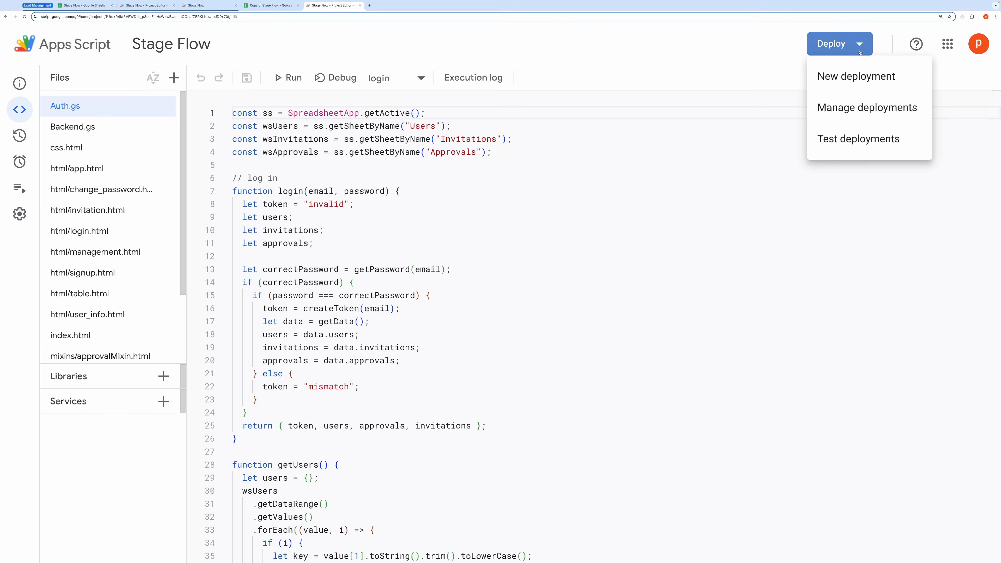
click(853, 84)
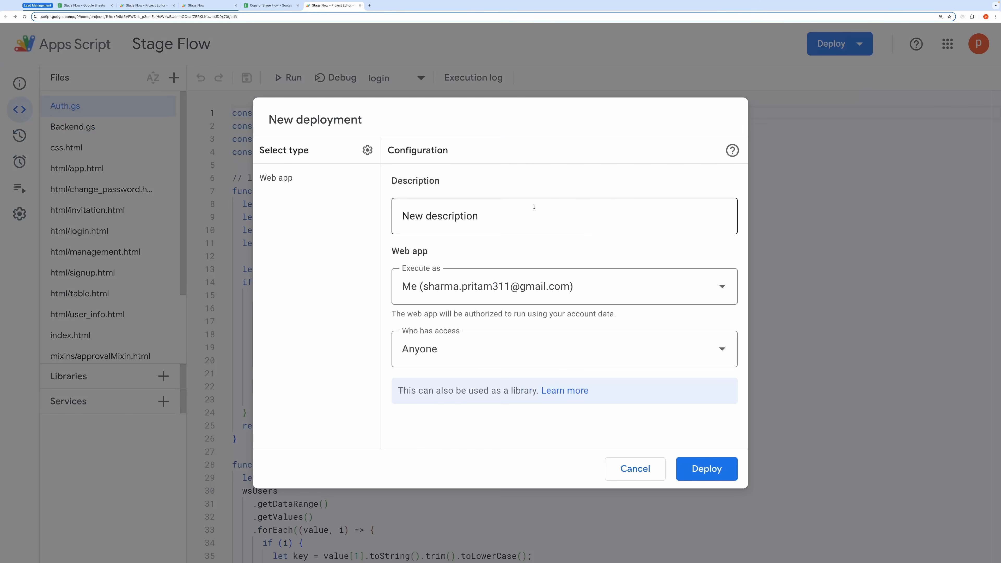
Step: Deploy the web app with description V-1, executing as Me, and authorize its data access
click(484, 216)
text(V-1)
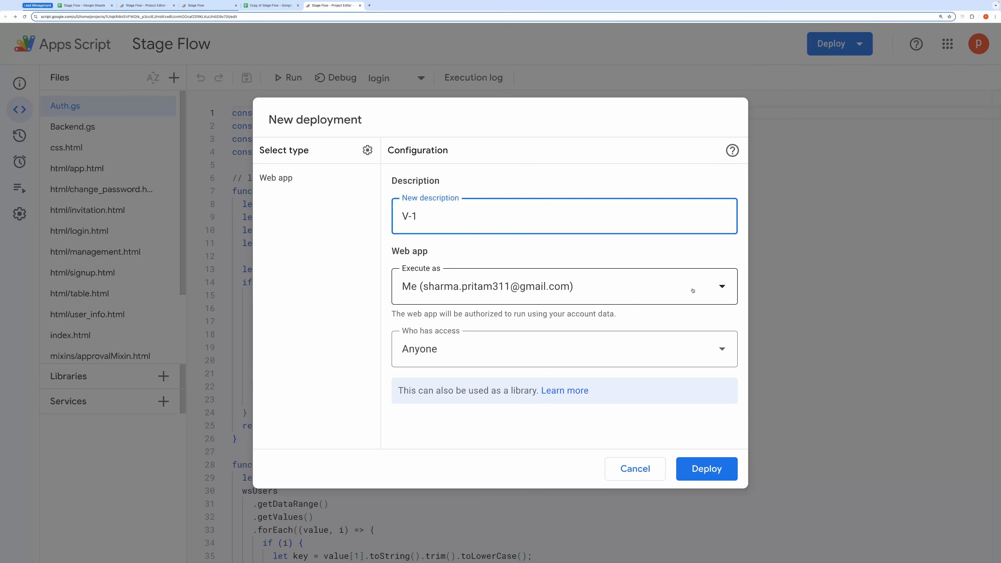
click(707, 290)
click(576, 324)
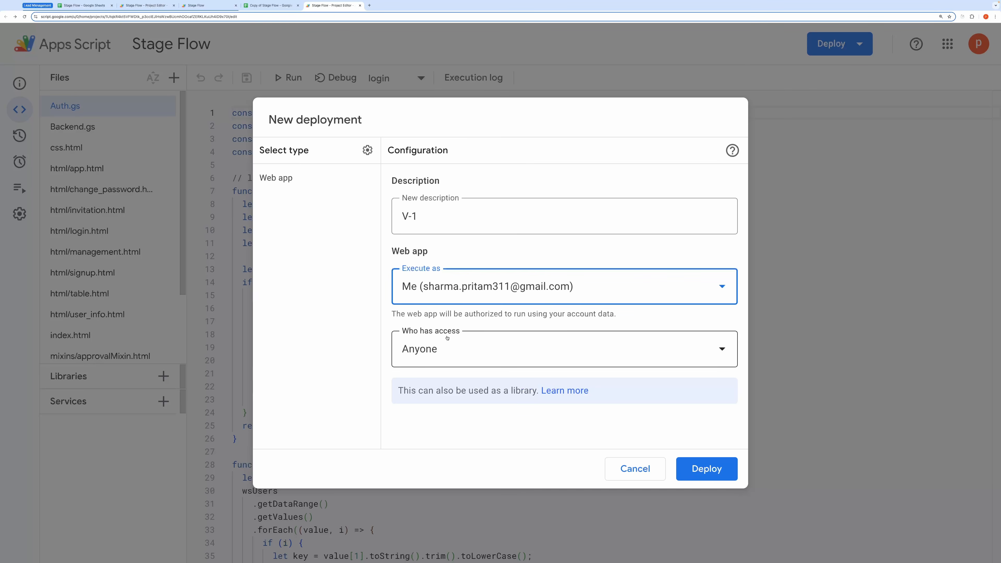
click(699, 463)
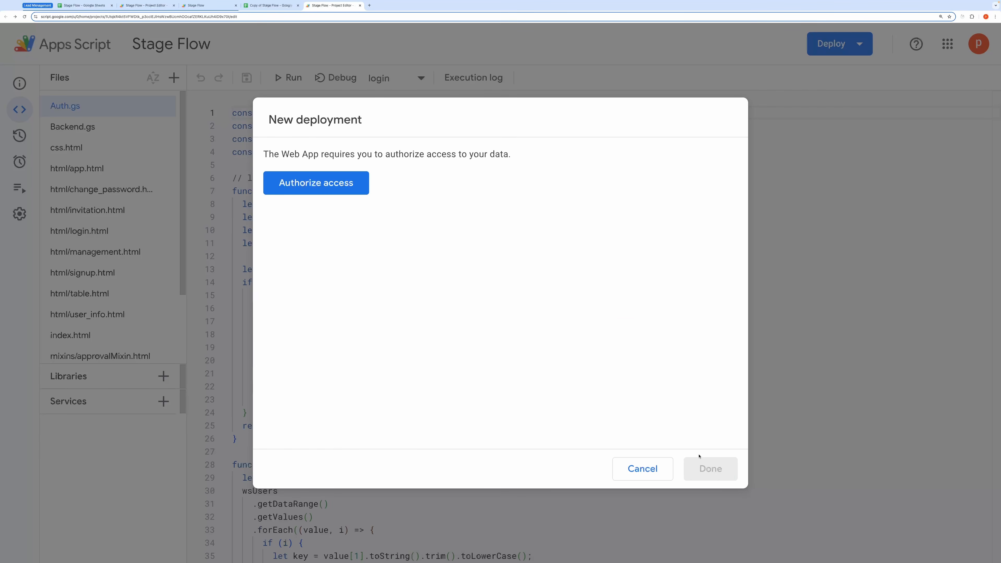
click(311, 190)
click(393, 167)
click(413, 223)
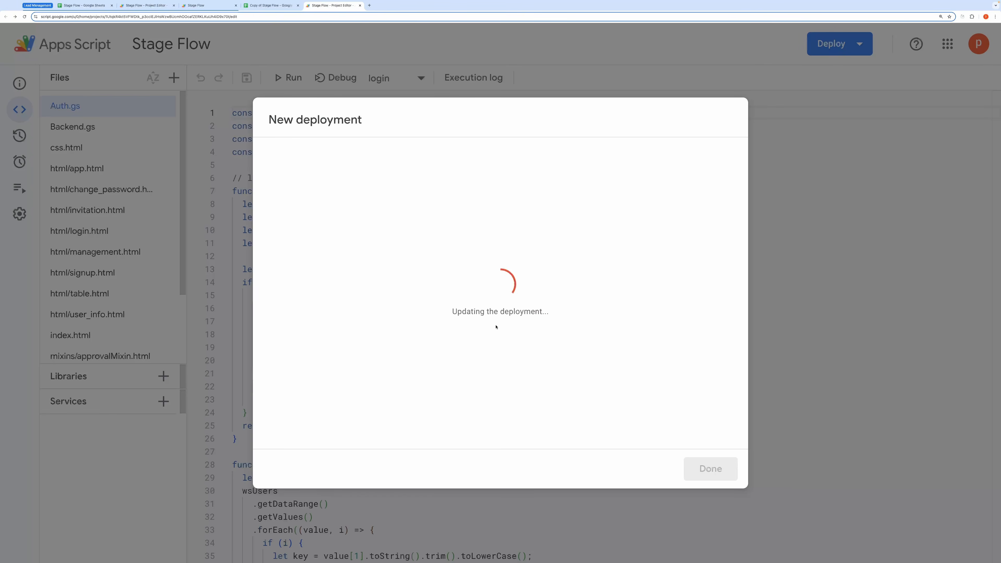
Step: Open the test deployment's web app URL, then return to the copied spreadsheet
click(710, 469)
click(852, 49)
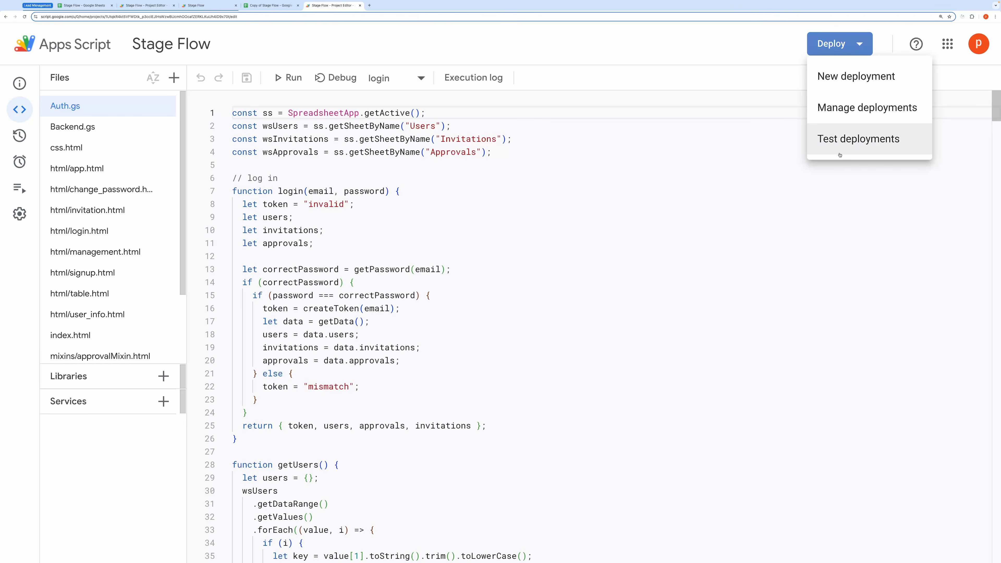
click(858, 139)
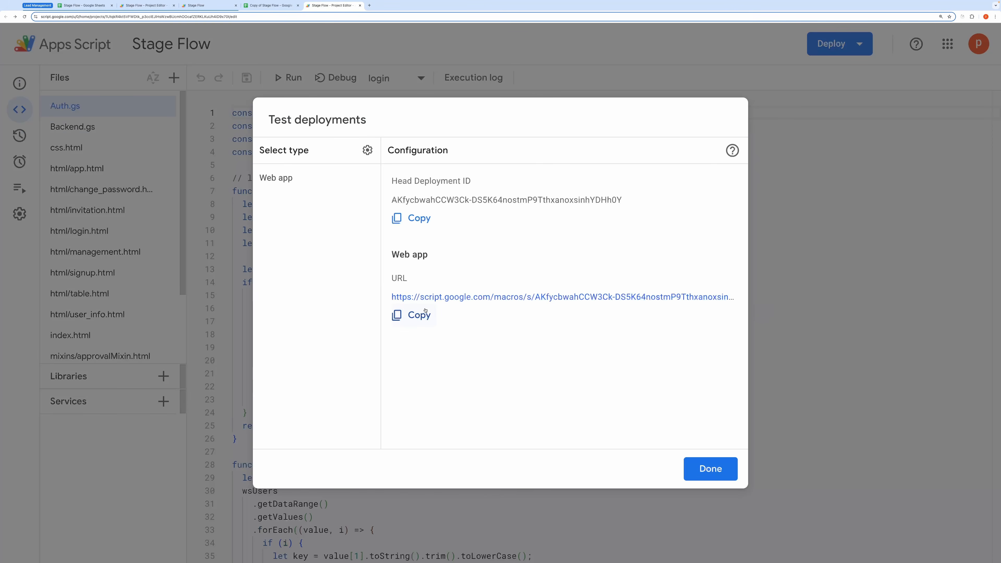
click(428, 299)
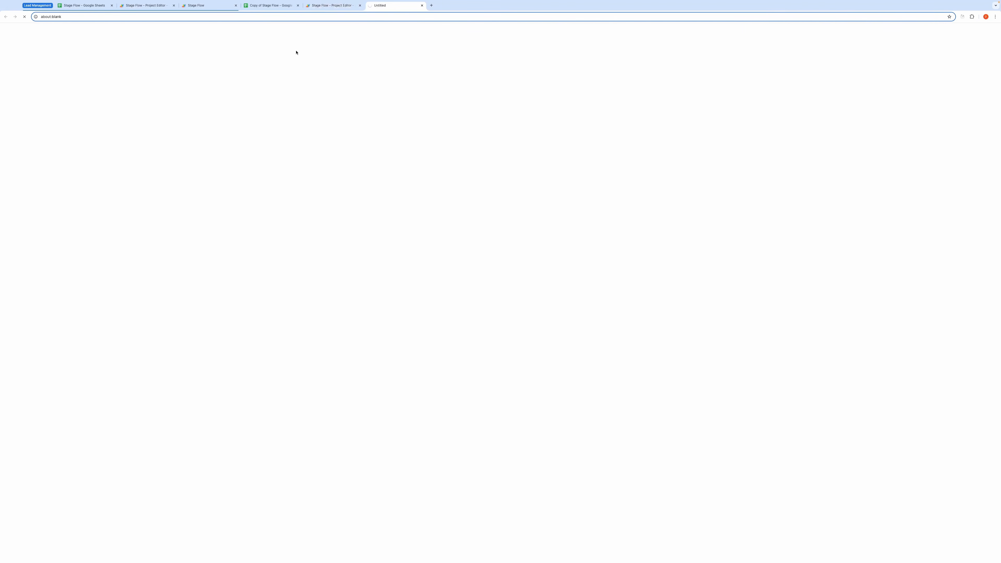
click(275, 6)
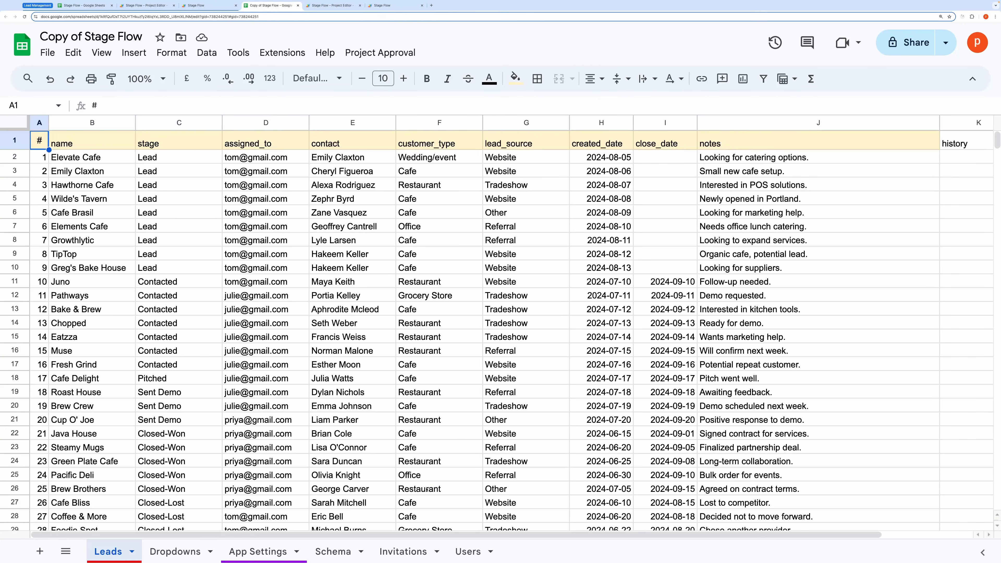
Step: Look over the Users and Invitations sheets, selecting invitation rows A2:E12
click(472, 558)
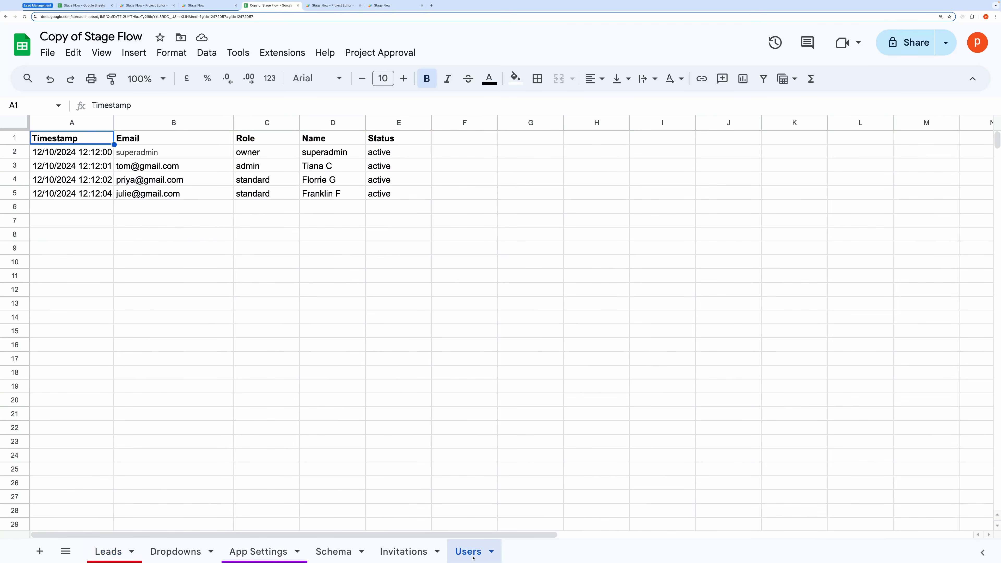
click(395, 553)
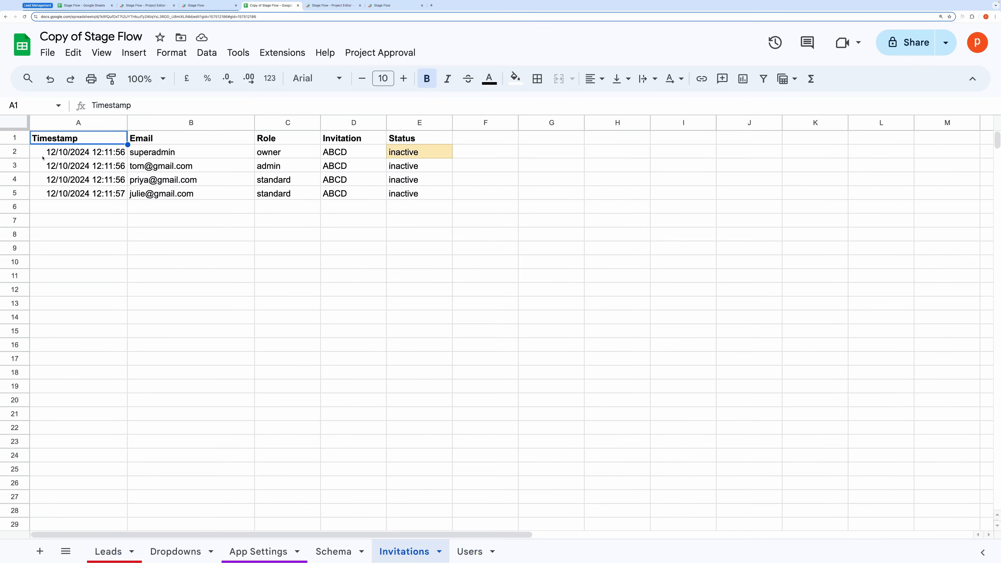
drag(43, 157, 408, 289)
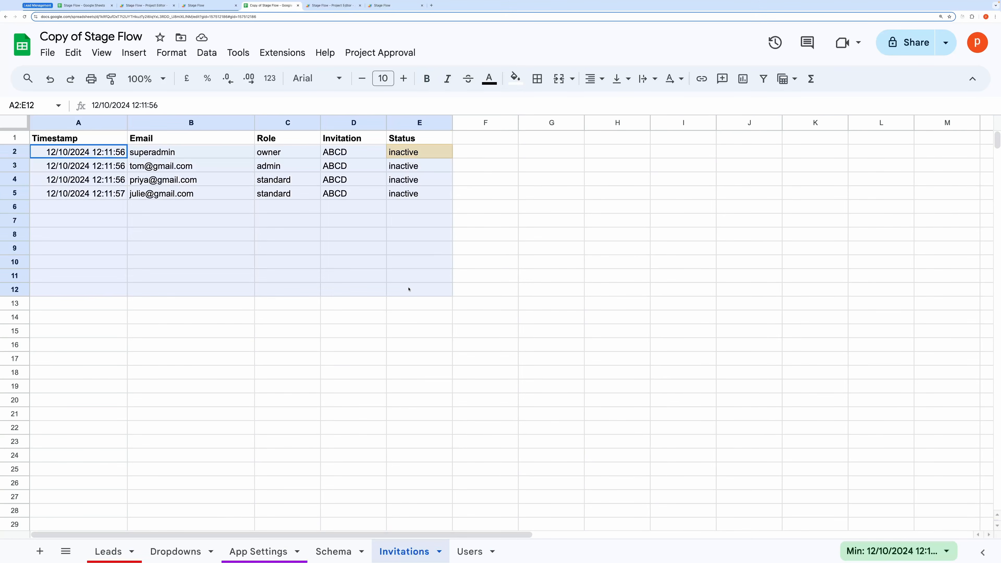
click(464, 550)
click(246, 331)
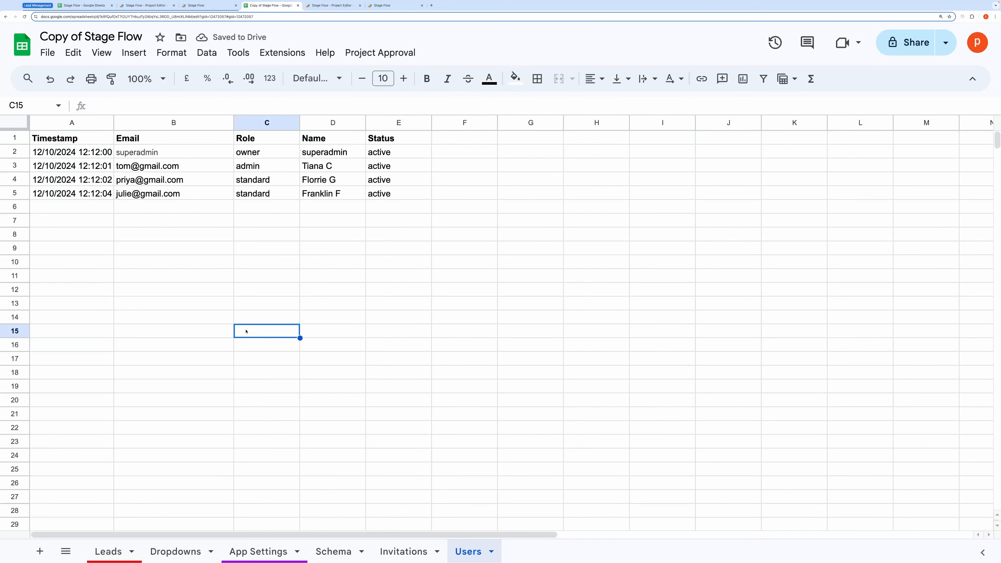
Step: Delete user data rows 2–5 on the Users sheet, leaving only the headers
drag(35, 153, 453, 236)
key(Delete)
click(398, 317)
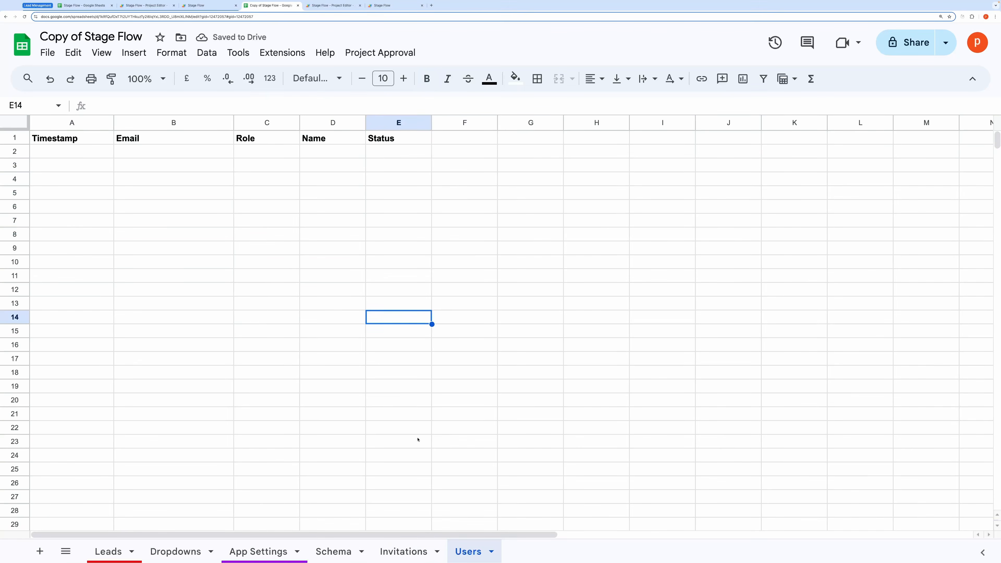
click(403, 552)
click(475, 548)
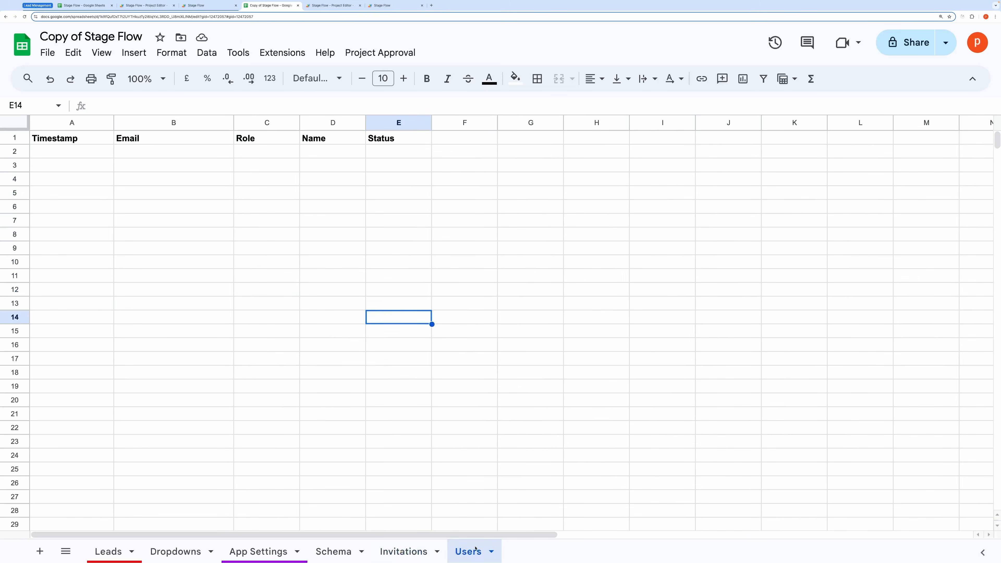
click(343, 195)
click(390, 55)
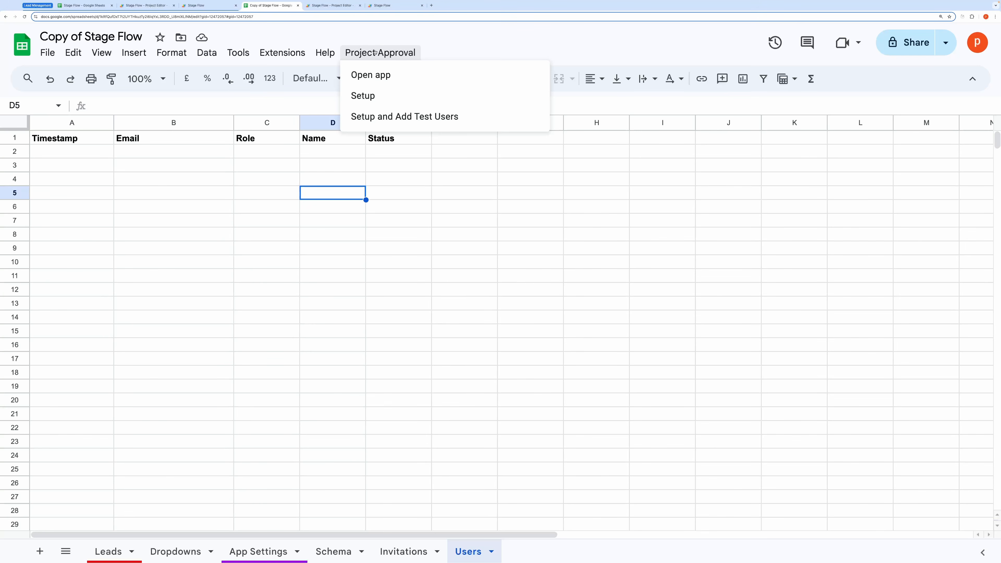
Step: Run Setup and Add Test Users and review the regenerated invitation rows A2:E5
click(404, 117)
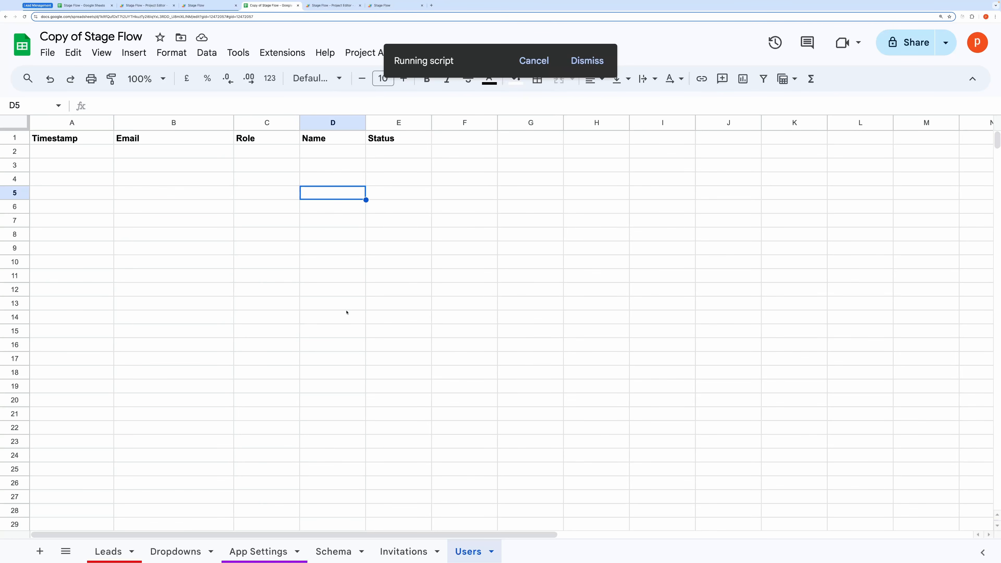
click(398, 552)
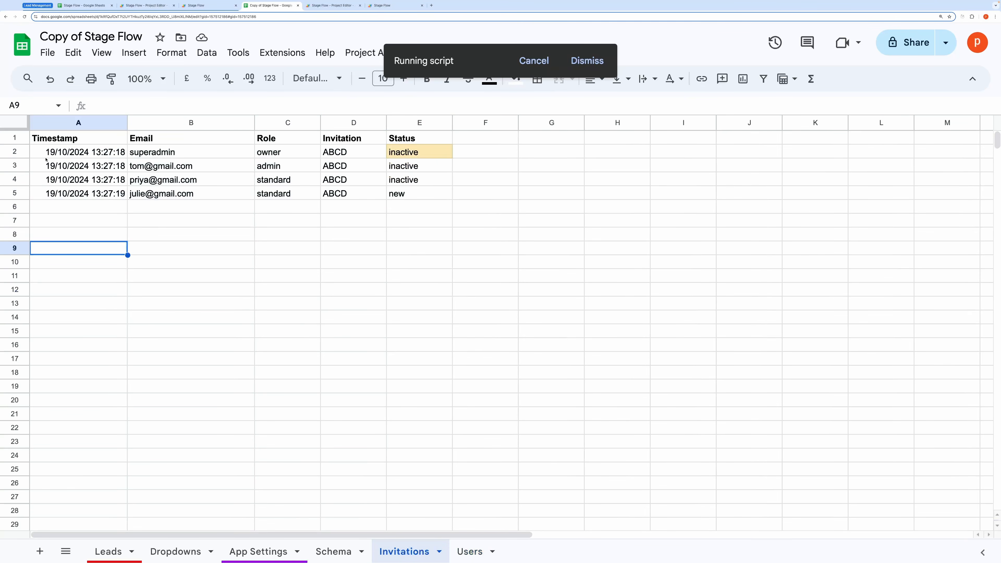
drag(79, 154, 427, 190)
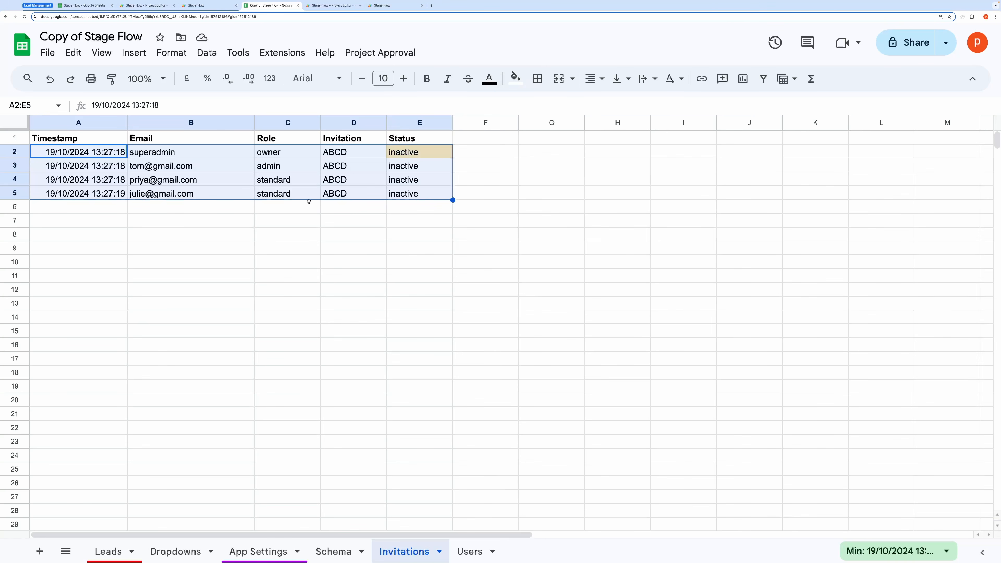
click(315, 235)
Step: Check the Users sheet's superadmin in B2 and the test user emails in B3:B5
click(468, 551)
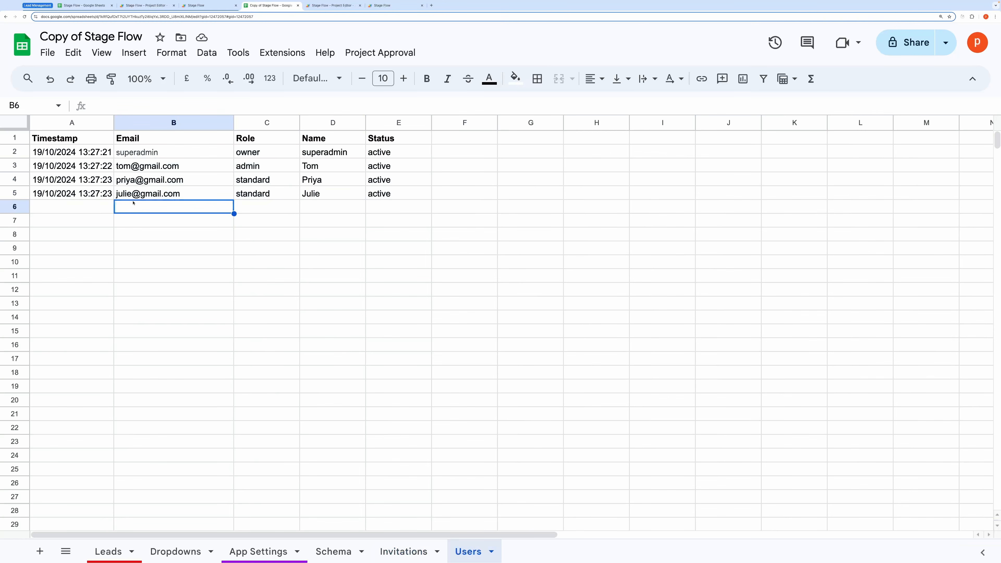
click(187, 155)
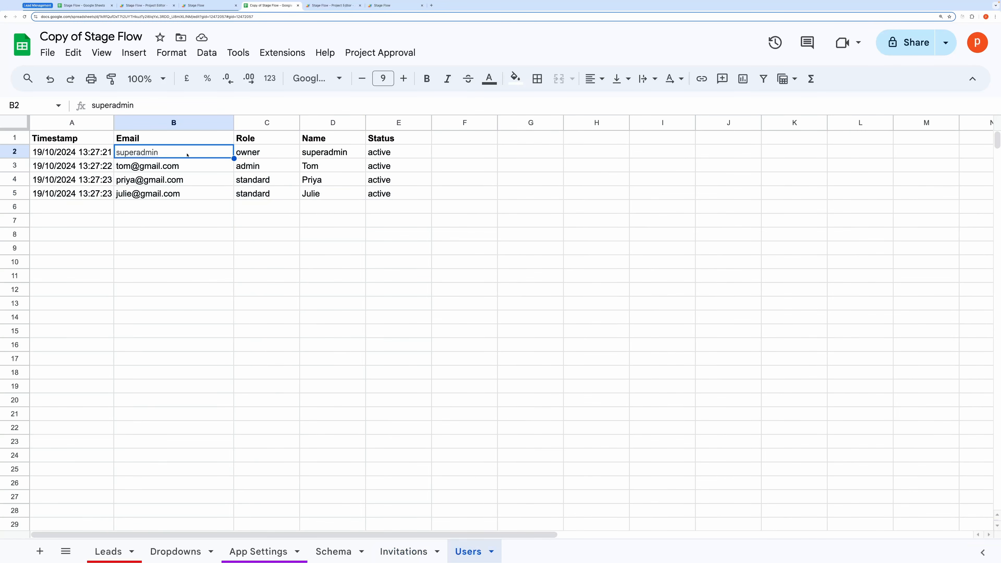
drag(134, 169, 134, 193)
click(189, 234)
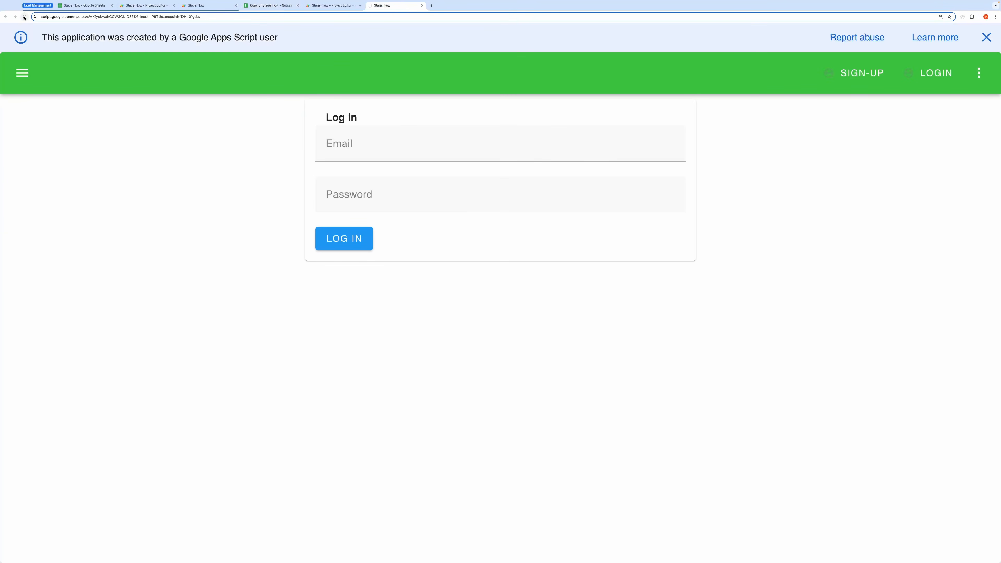
Step: Dismiss the Apps Script notice and log in to Stage Flow with the super admin email and password
click(989, 37)
click(354, 124)
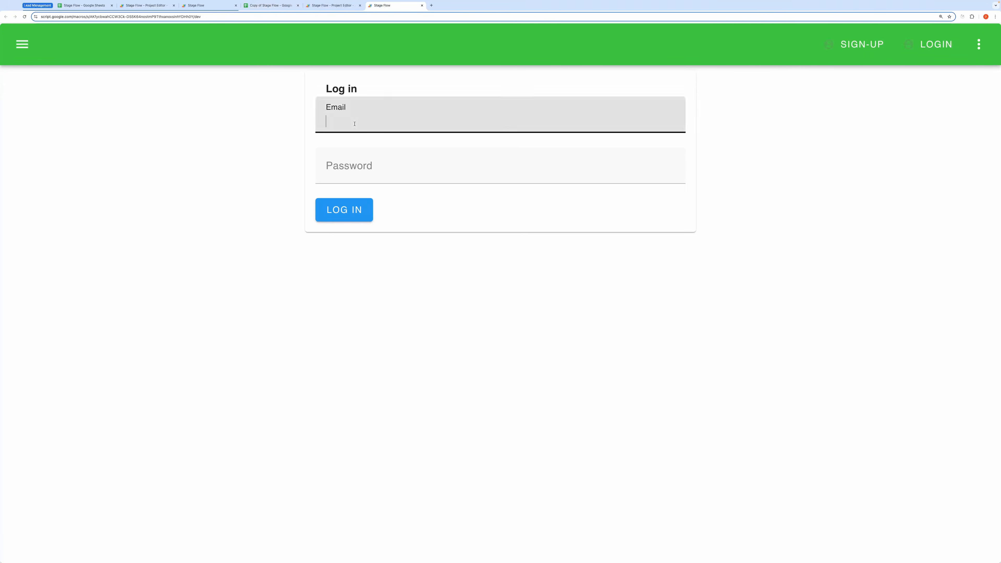
text(superadmin)
key(Tab)
text(1234)
click(338, 201)
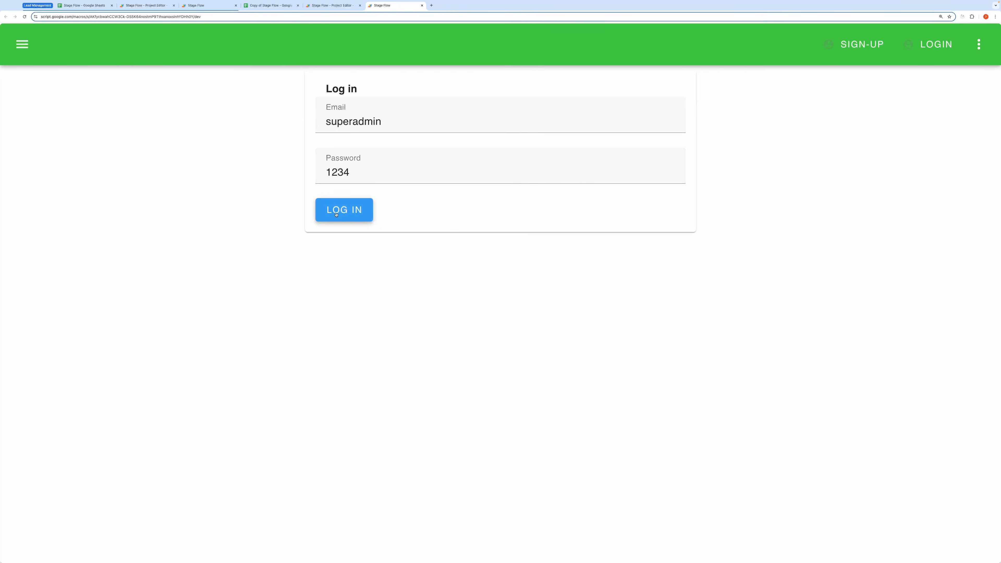
Step: In the Copy of Stage Flow spreadsheet, view Leads and save the App Settings
click(265, 5)
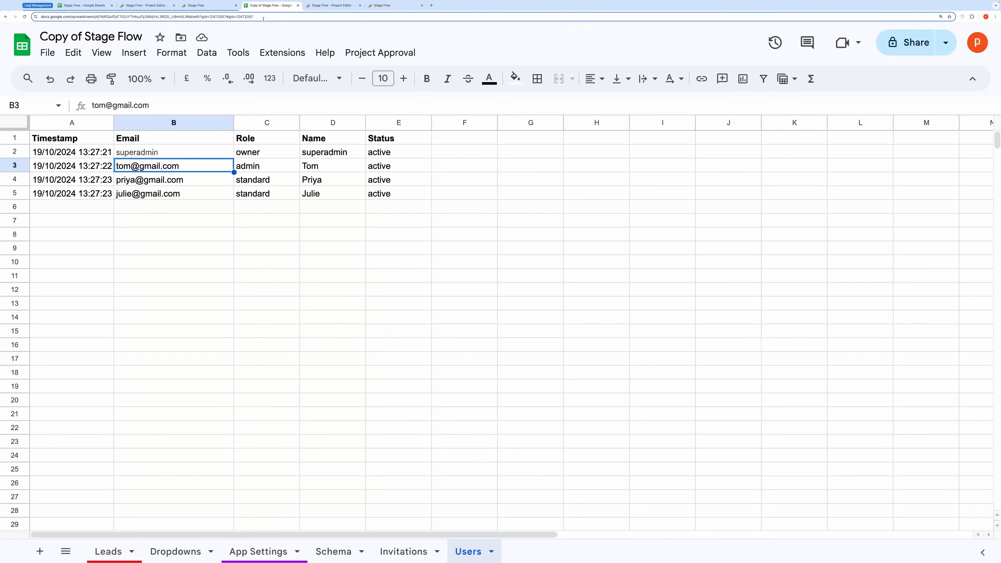
click(252, 385)
click(101, 551)
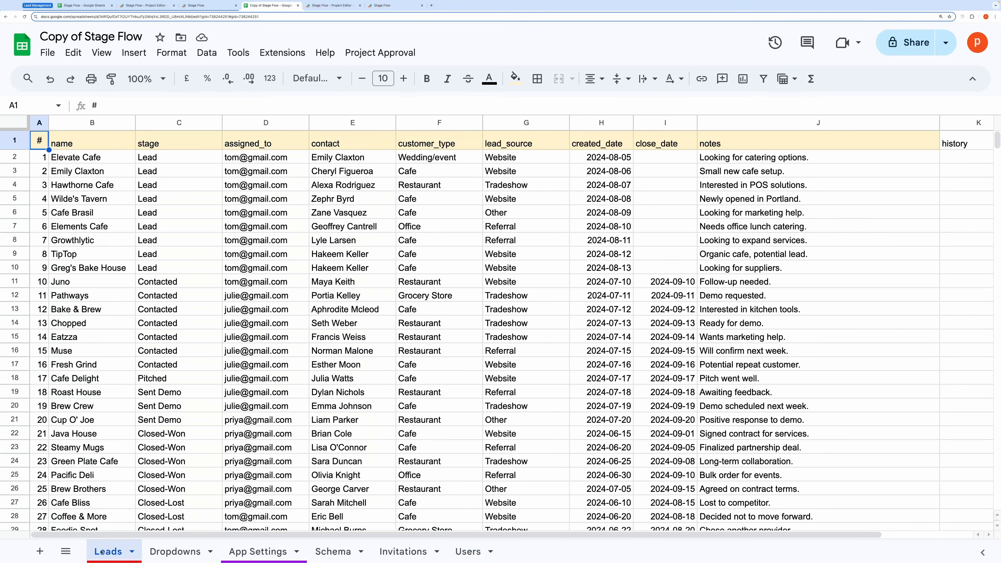
click(261, 552)
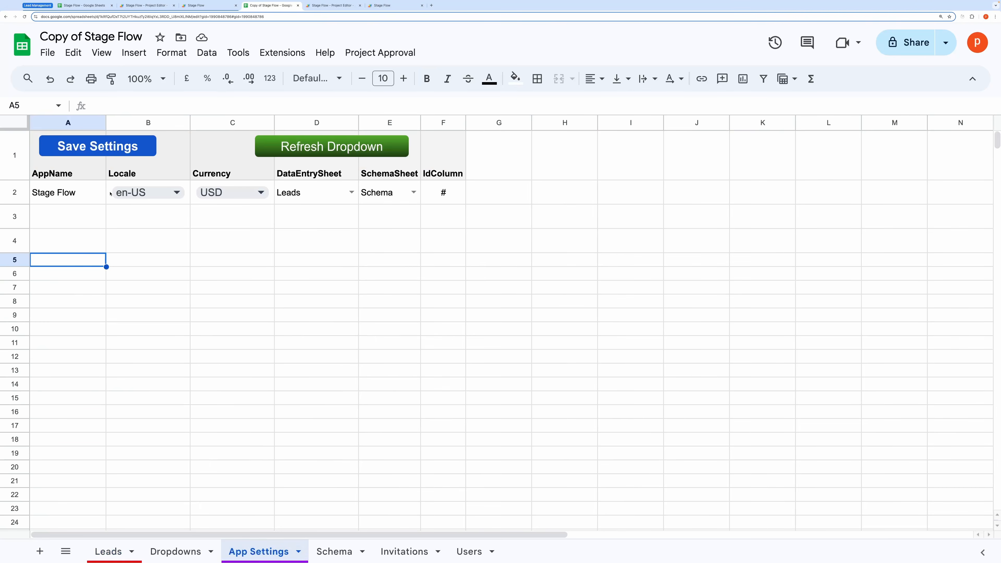
click(92, 147)
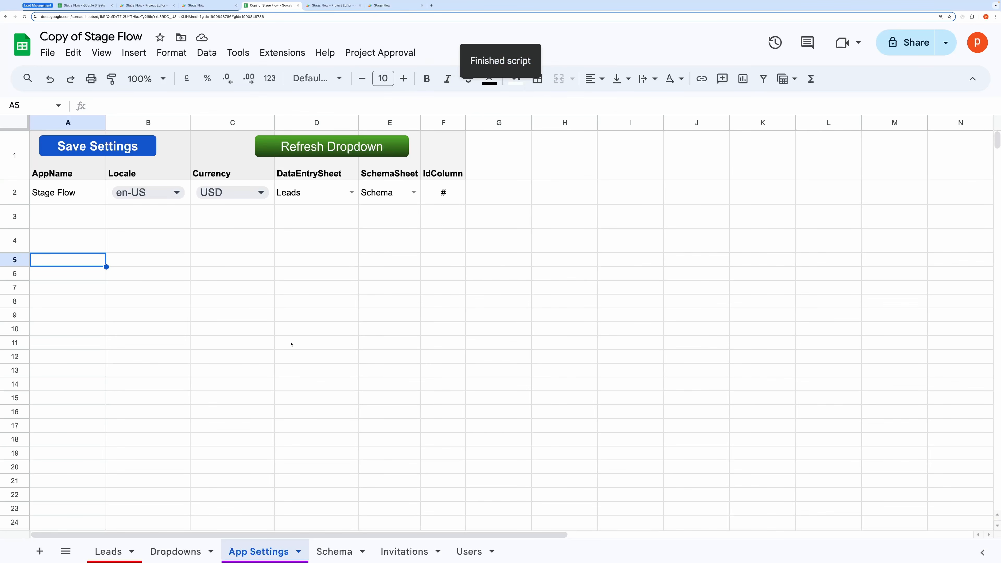
Step: Review the Schema sheet's field keys, labels, stage required flag and assigned_to options
click(328, 556)
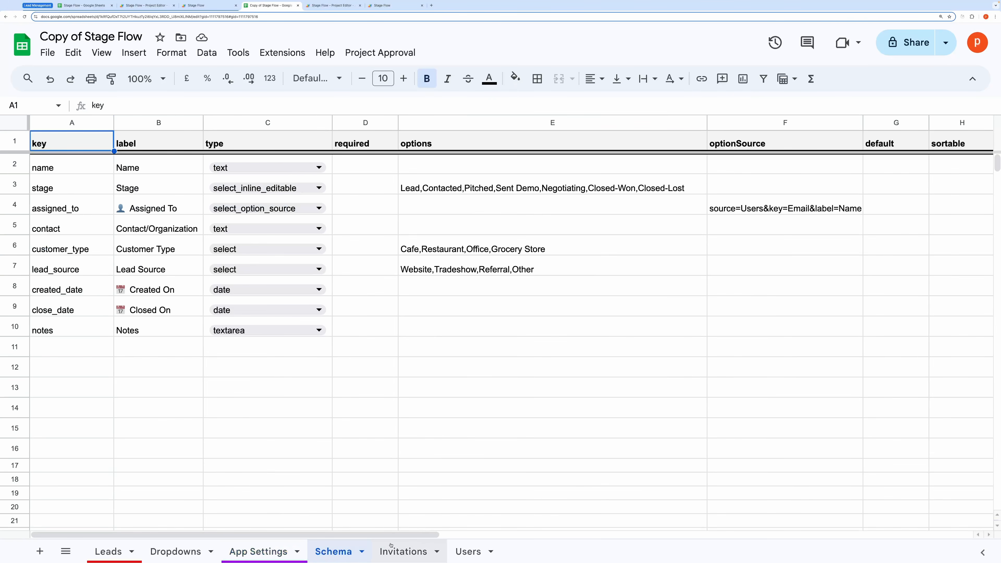
click(123, 371)
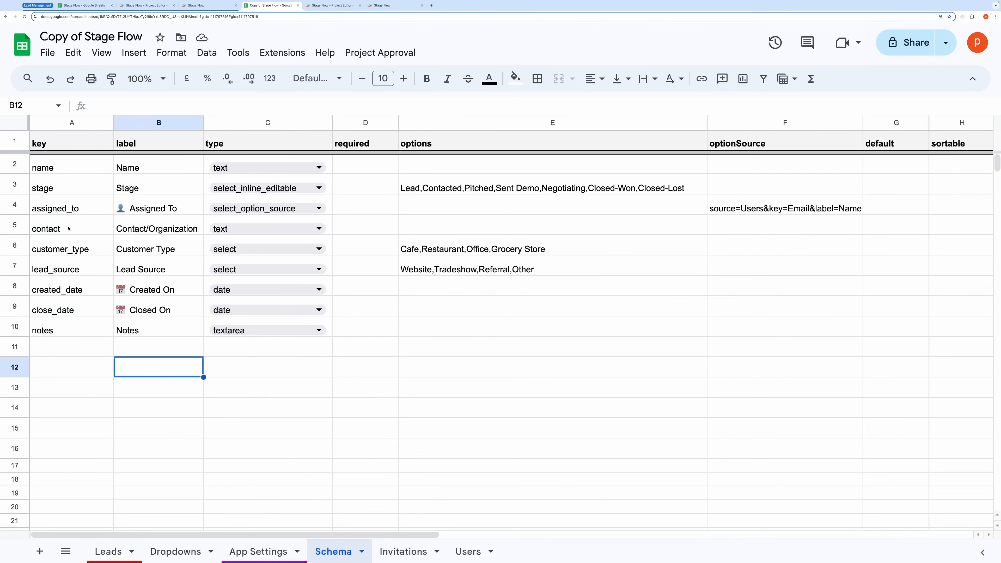
click(82, 164)
key(shift+Down)
key(shift+Down)
key(shift+Down)
key(shift+Down)
key(shift+Down)
key(shift+Down)
key(shift+Down)
key(shift+Down)
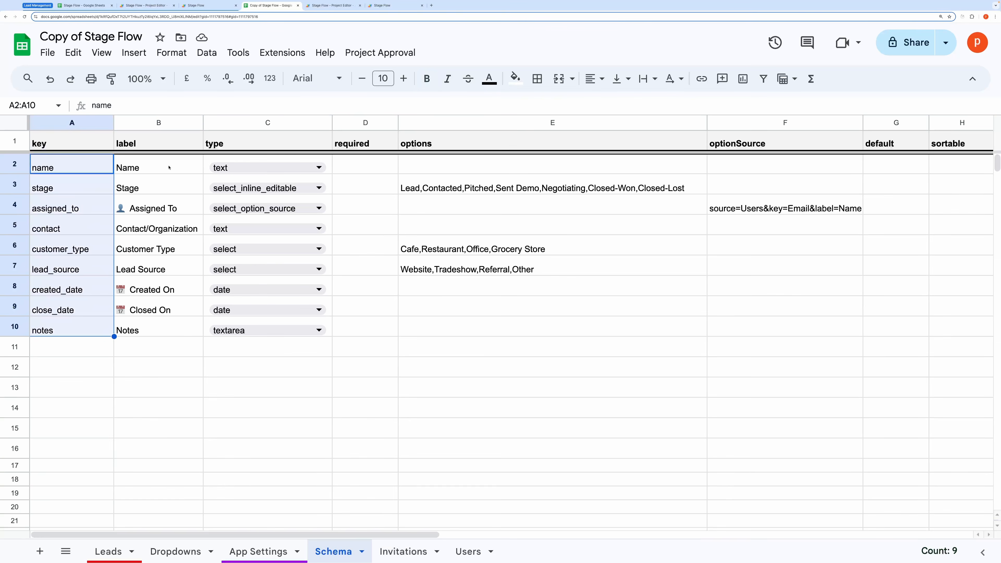
drag(169, 167, 181, 315)
click(237, 429)
click(82, 188)
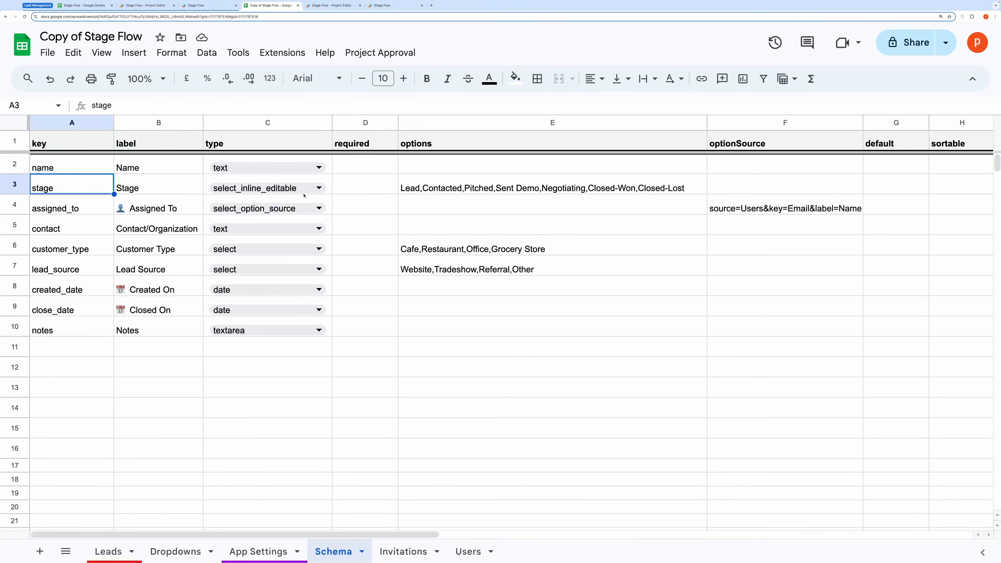
click(361, 188)
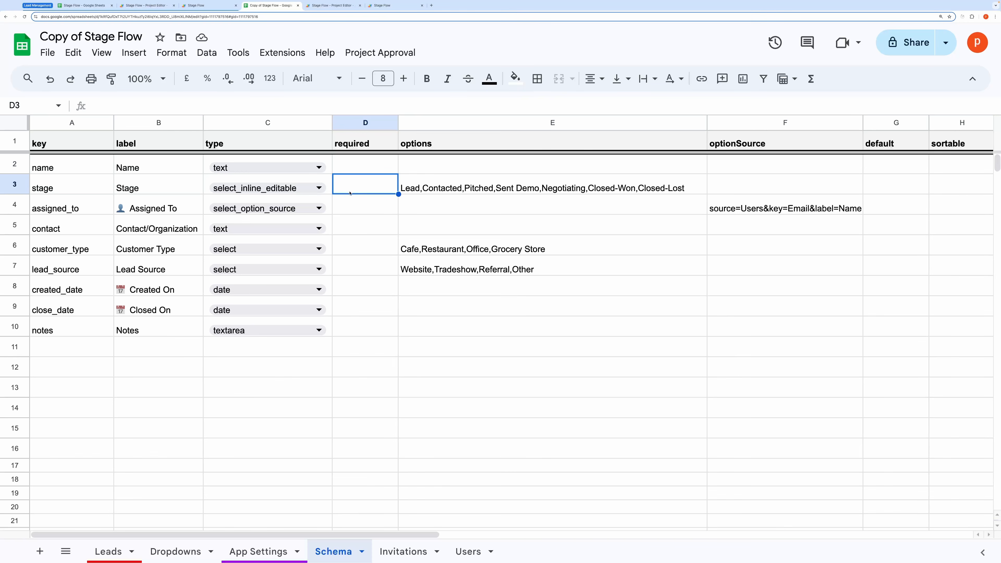
click(701, 200)
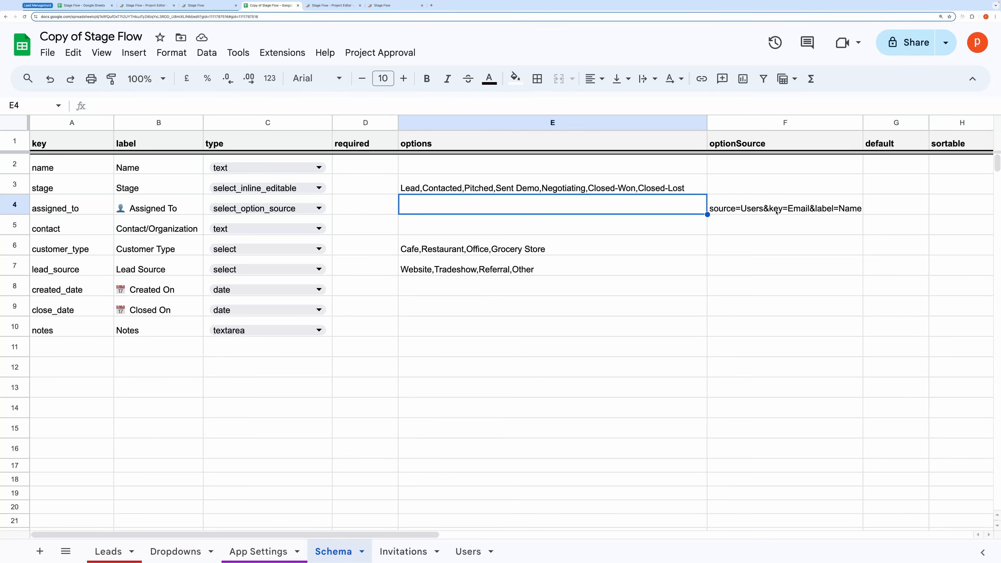
click(466, 552)
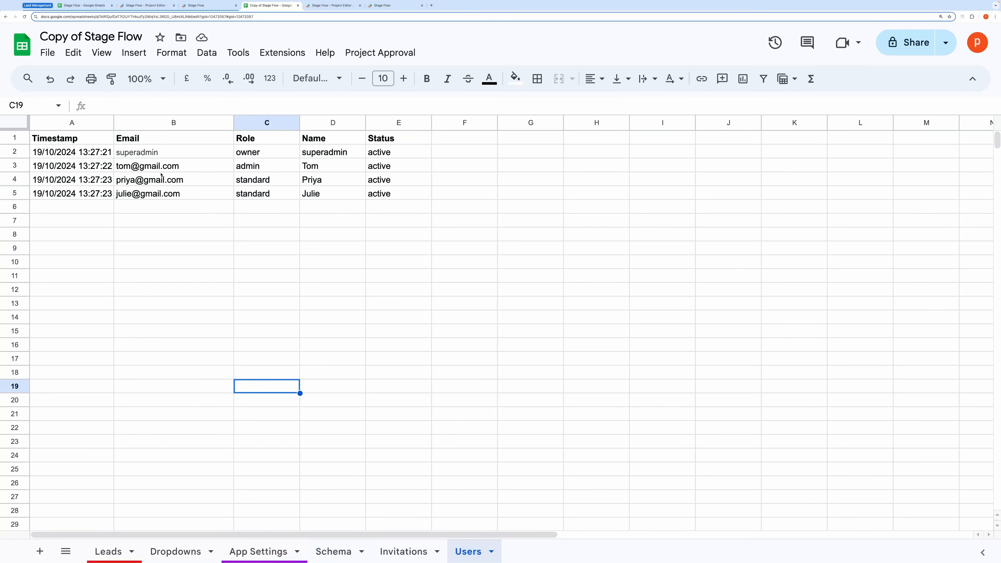
Step: Check the Users sheet's Email and Name headers, then the Schema and Dropdowns sheets
click(170, 139)
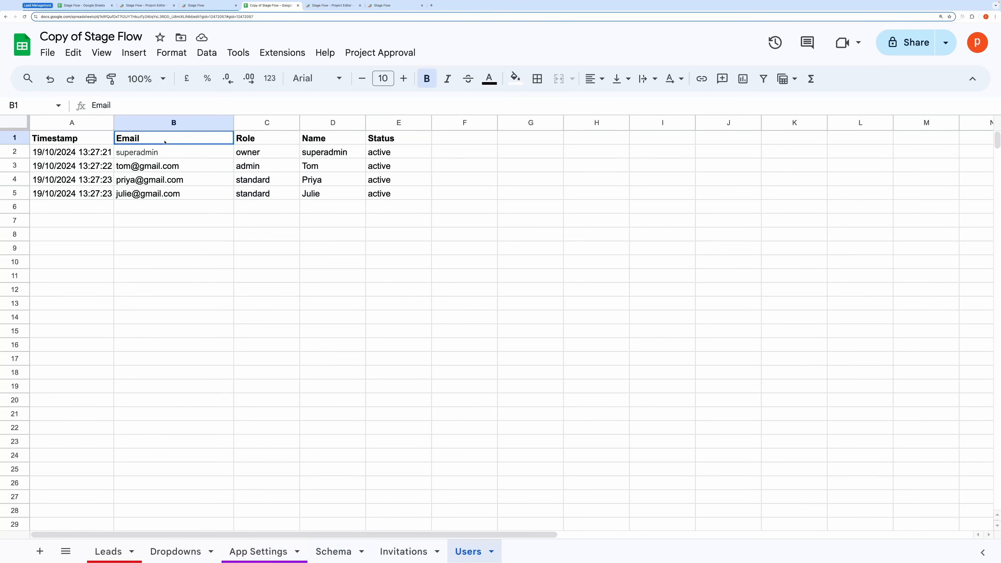
click(329, 142)
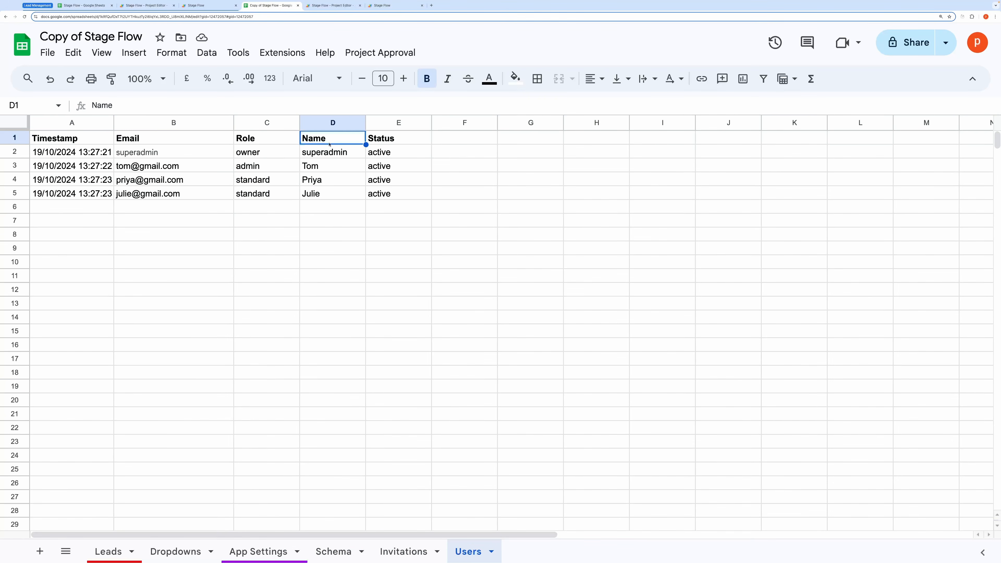
click(334, 552)
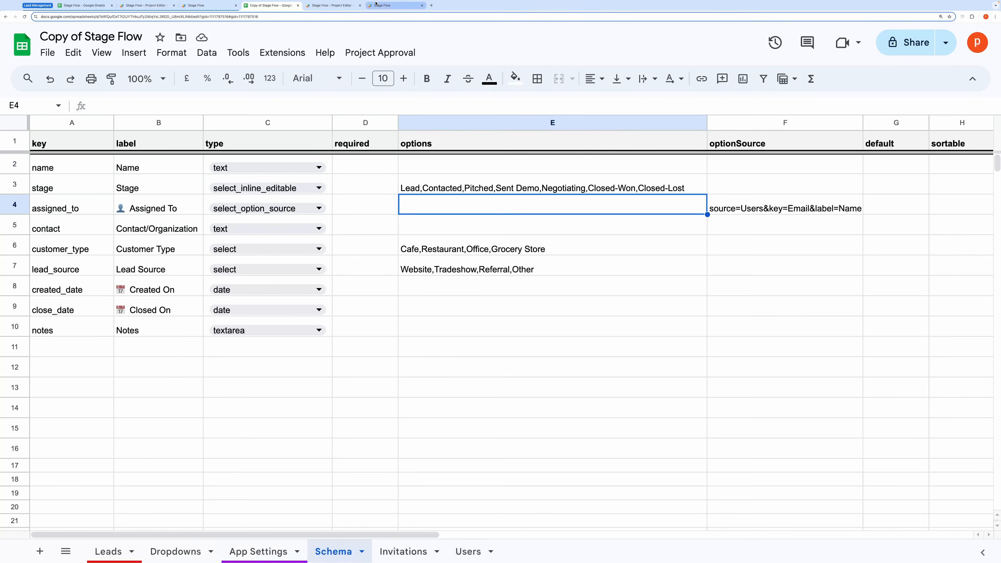
click(167, 554)
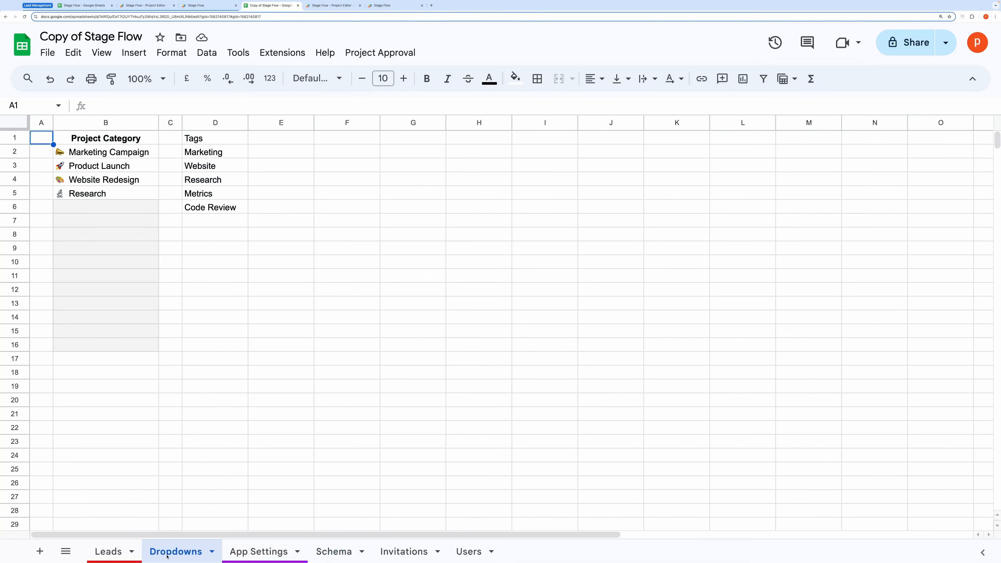
click(334, 551)
Step: Reload the Stage Flow web app to show all leads for the super admin
click(382, 5)
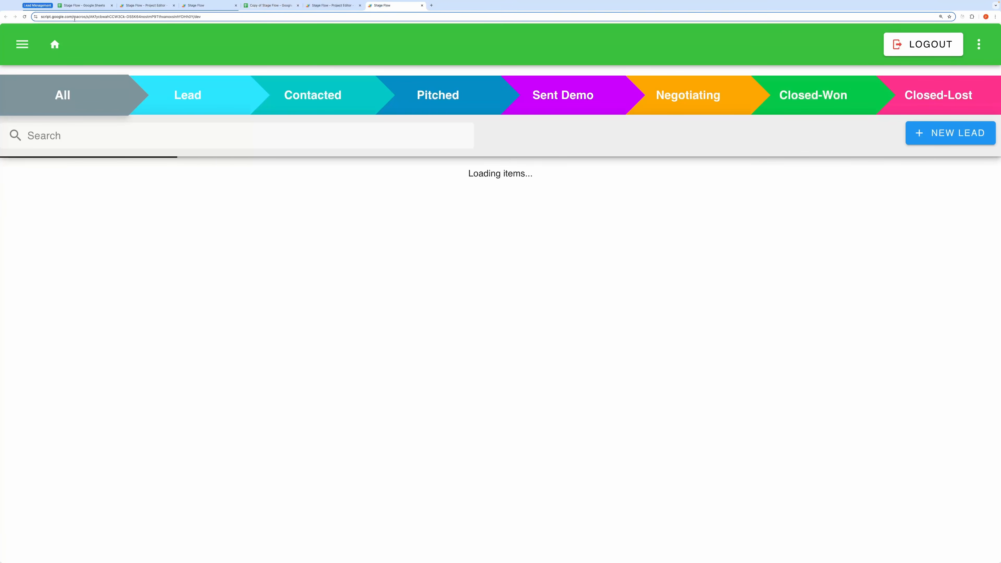
click(24, 18)
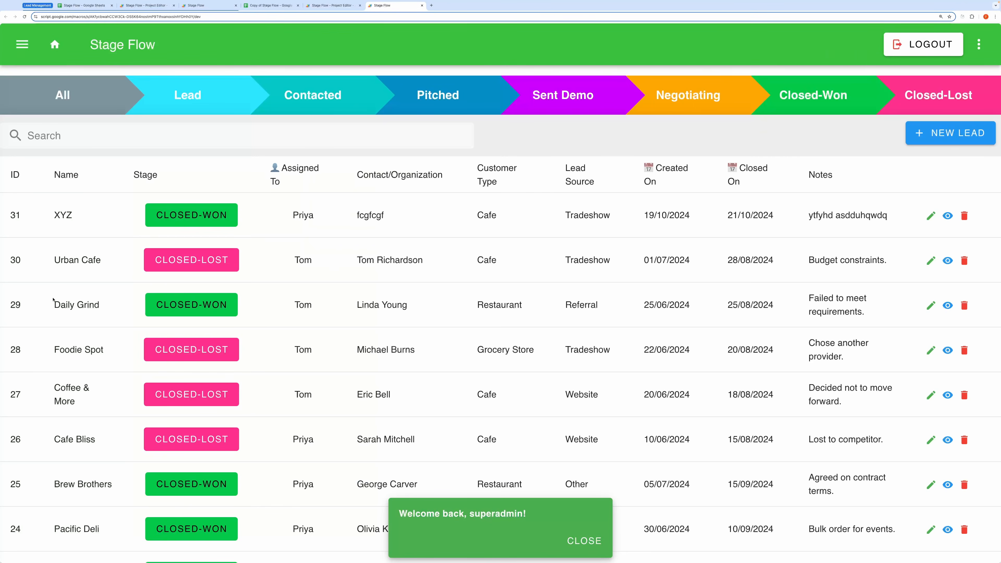
scroll(131, 357, down, 10)
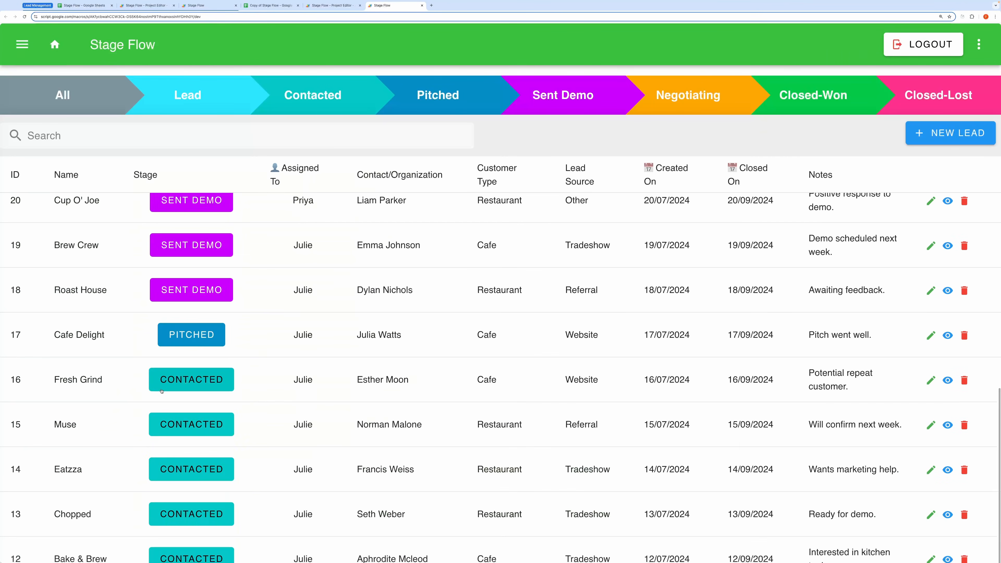
Step: Filter leads through each stage—Closed-Won, Lead, Contacted, Pitched, Sent Demo, Negotiating—ending on Closed-Lost
scroll(198, 301, up, 10)
scroll(199, 301, up, 1)
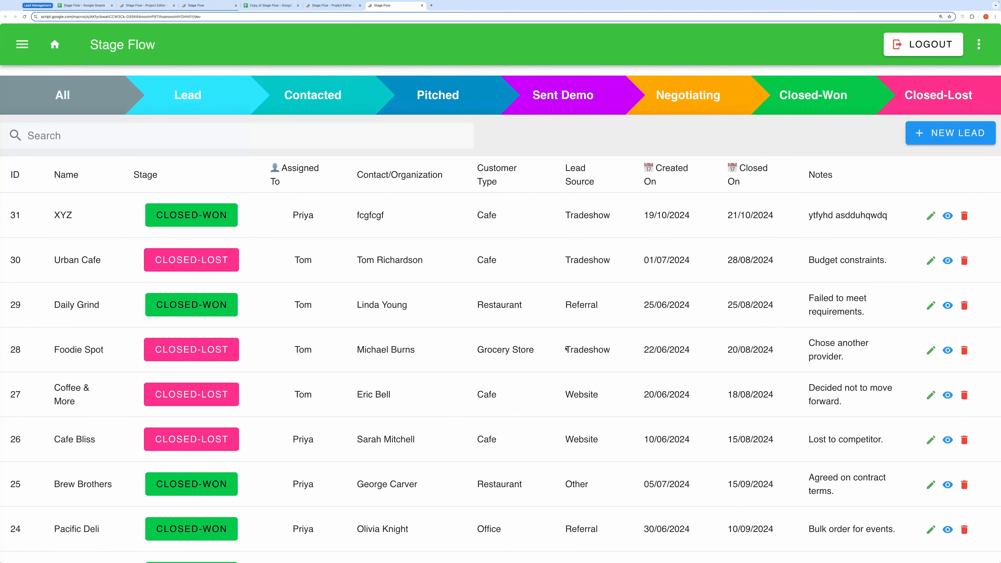
click(812, 101)
click(150, 99)
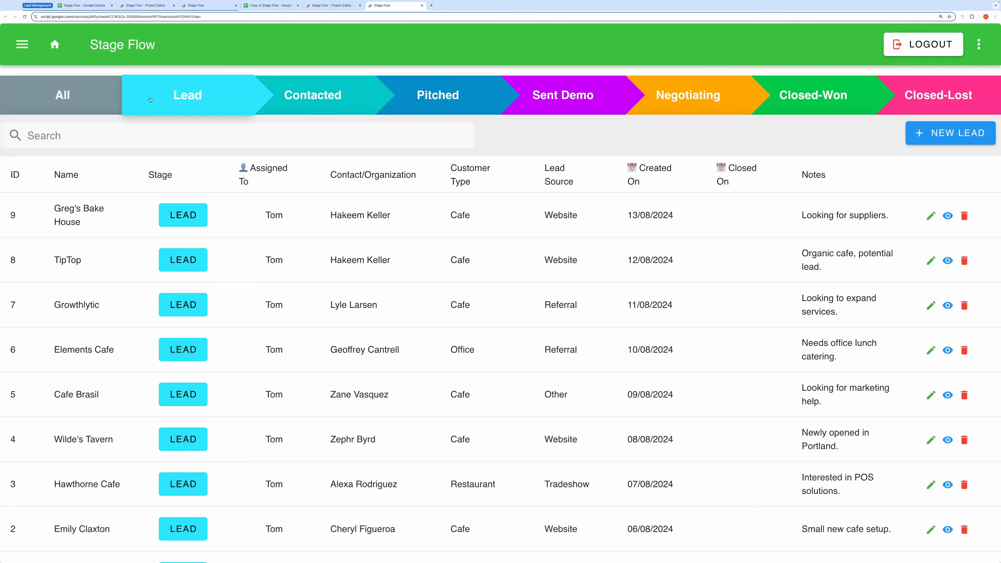
click(300, 95)
click(476, 112)
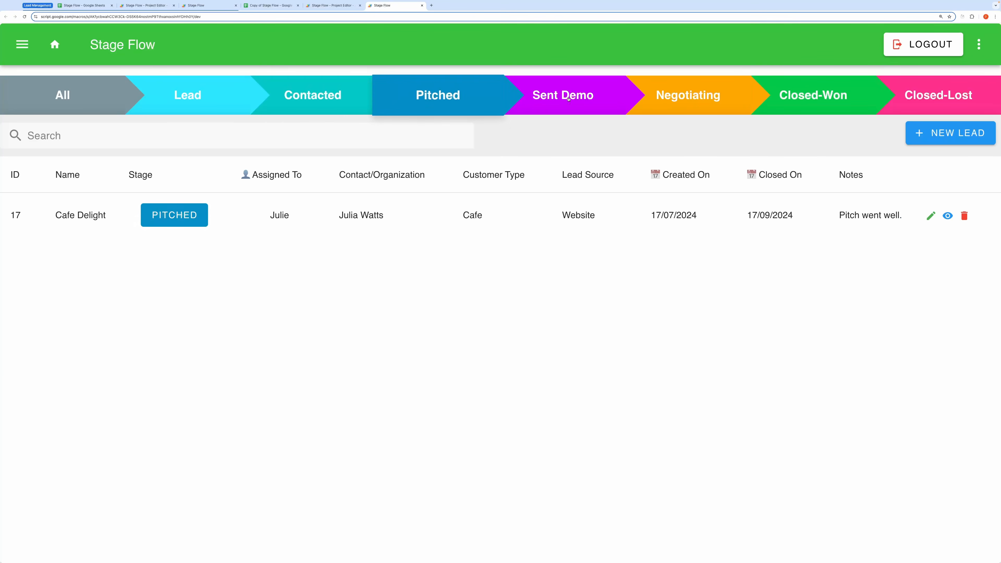
click(583, 100)
click(717, 96)
click(829, 90)
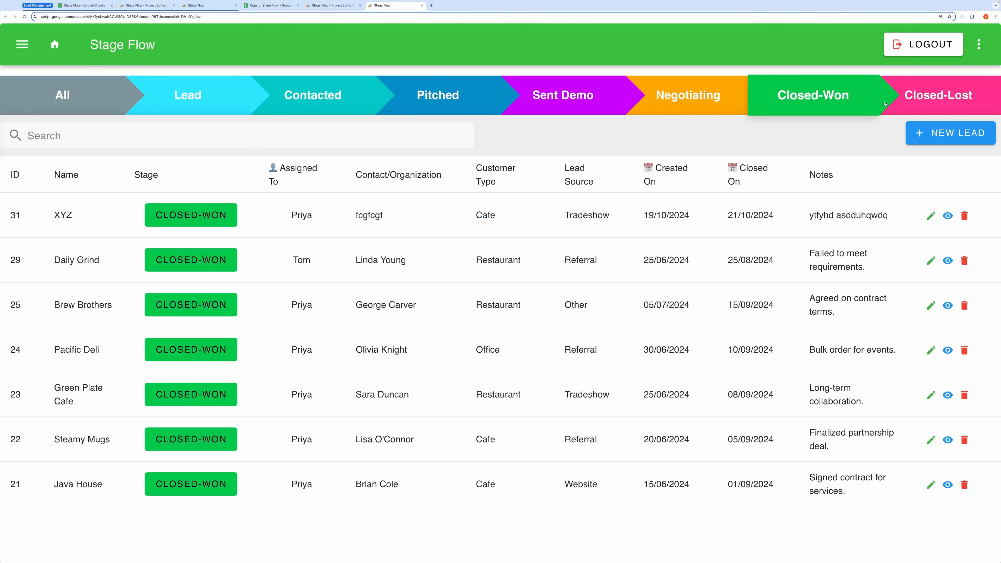
click(929, 106)
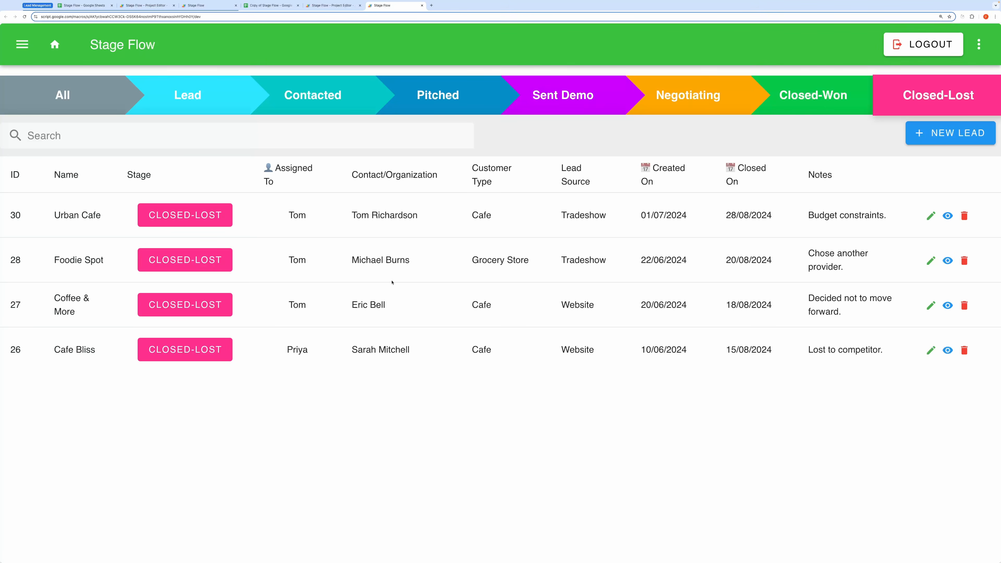
key(ctrl+shift+Tab)
Step: Open the leadManagmentMixin file and highlight the colorsForLeads stage colour entries
click(122, 329)
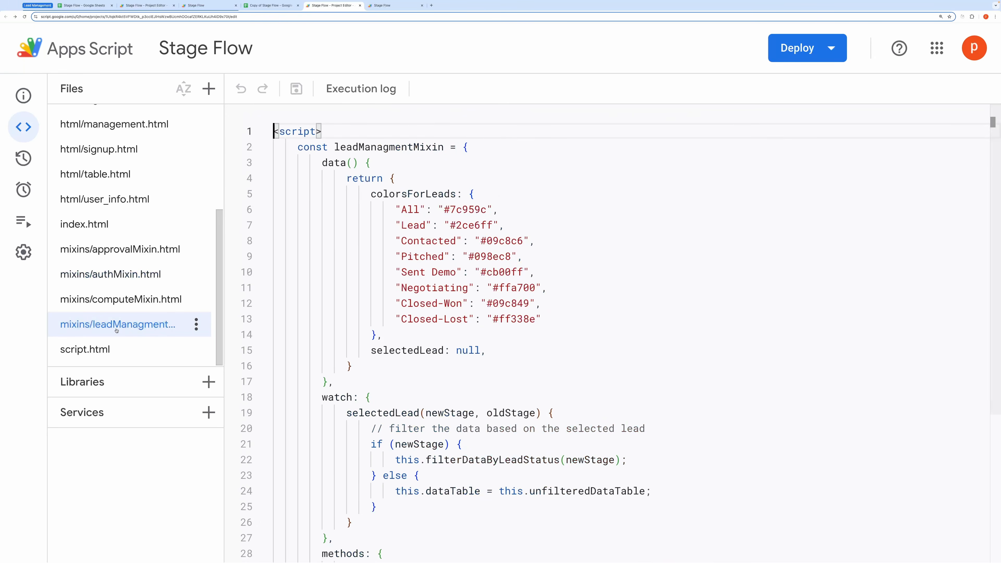
scroll(522, 250, down, 1)
scroll(522, 249, up, 1)
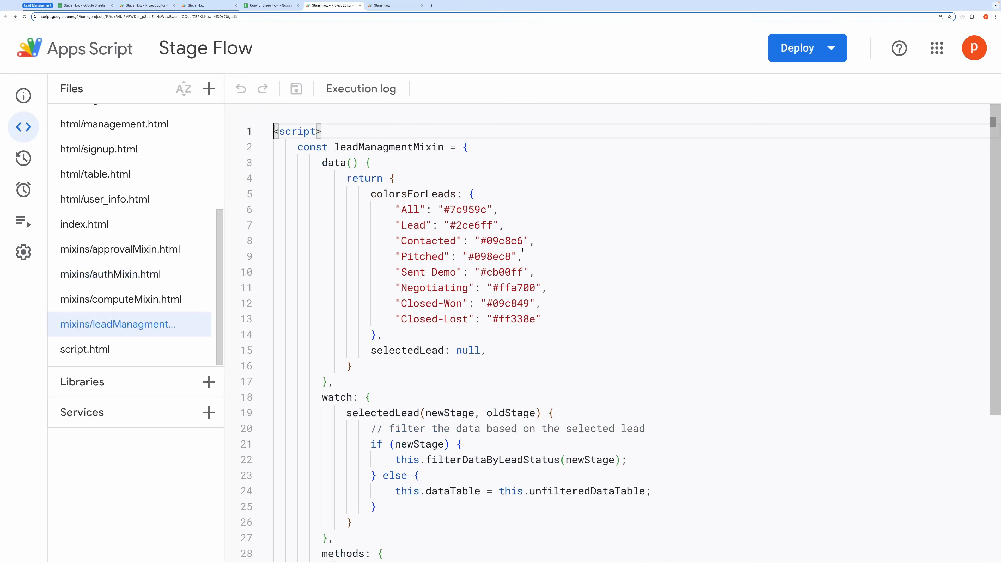
scroll(522, 250, down, 5)
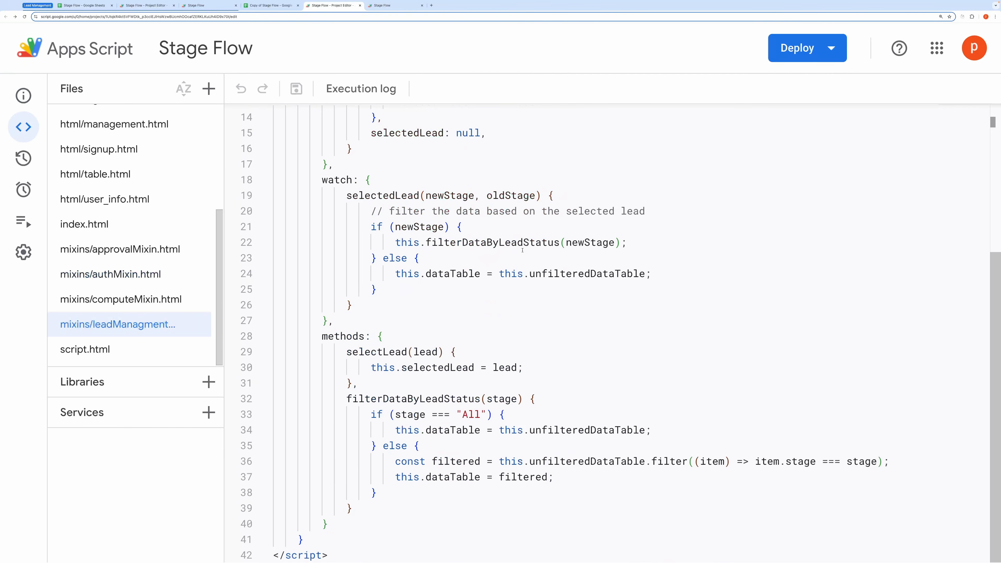
scroll(522, 249, up, 5)
click(407, 193)
double_click(406, 193)
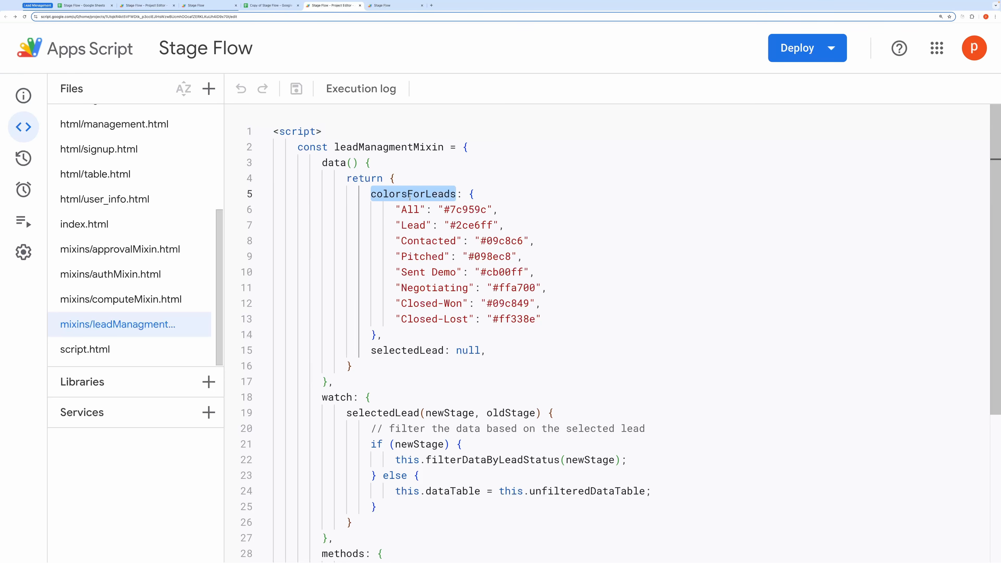
drag(558, 329, 285, 209)
Step: Highlight the filterDataByLeadStatus method in the lead management mixin
scroll(285, 209, down, 5)
drag(352, 509, 239, 391)
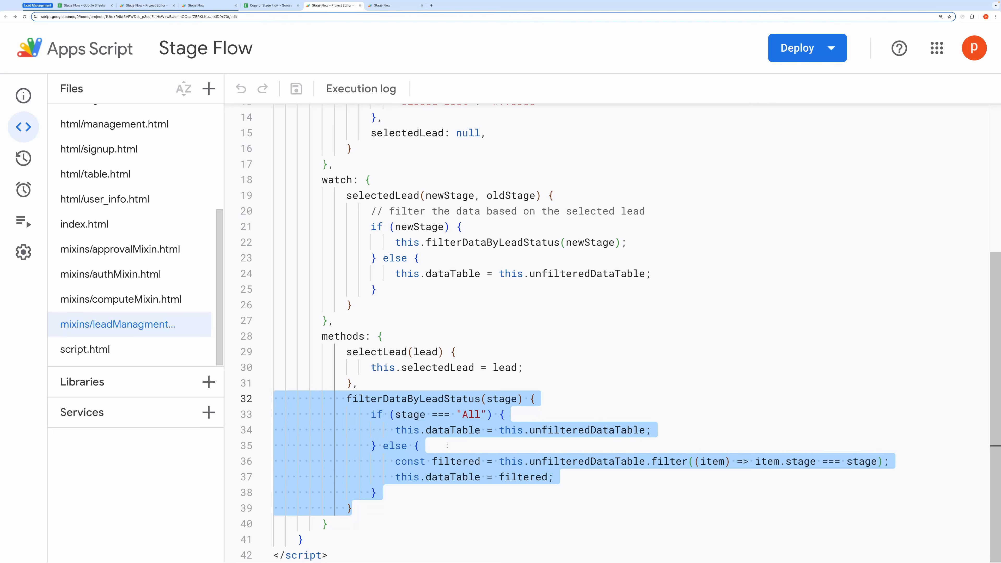
click(488, 504)
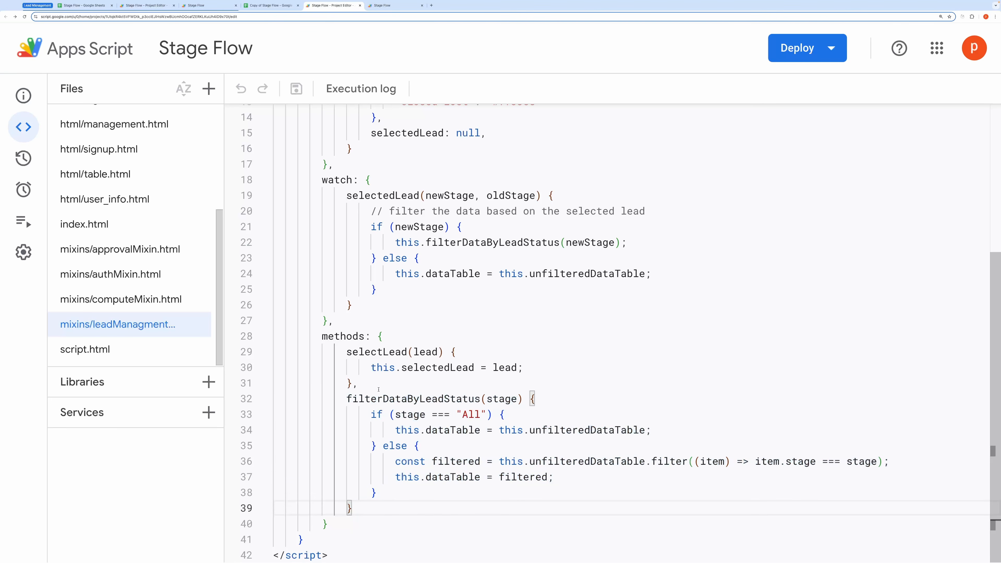
drag(312, 395, 351, 507)
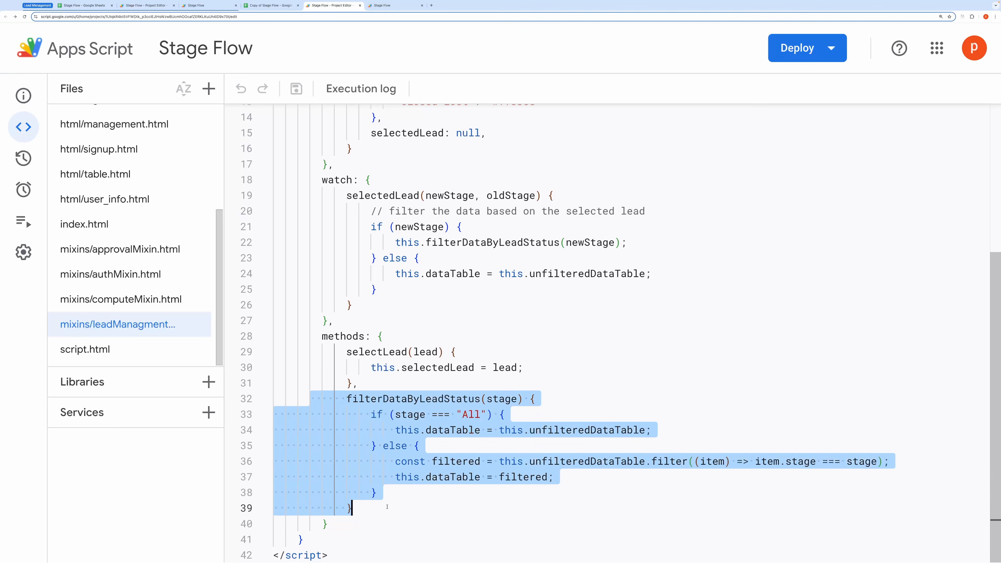
click(492, 133)
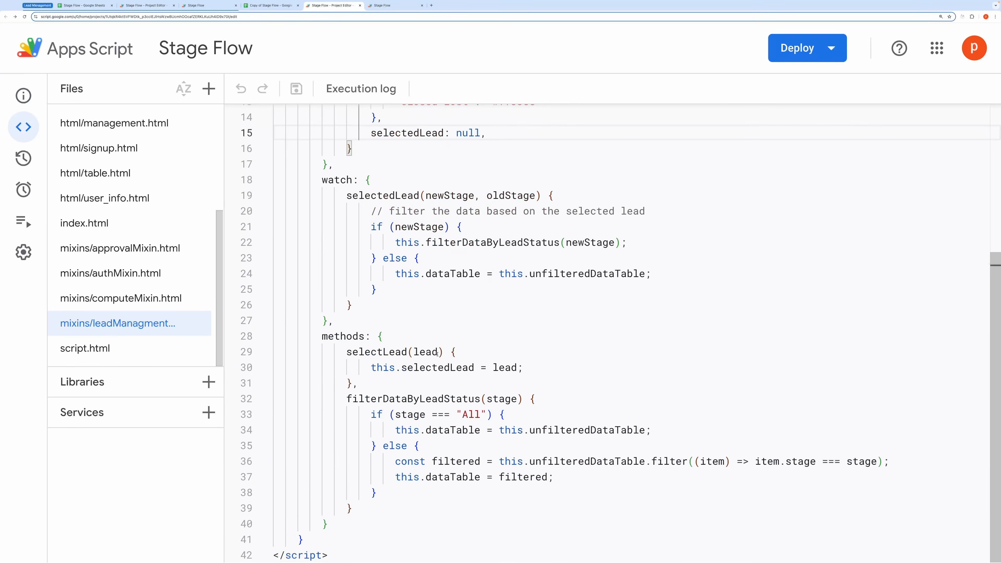
scroll(399, 303, up, 5)
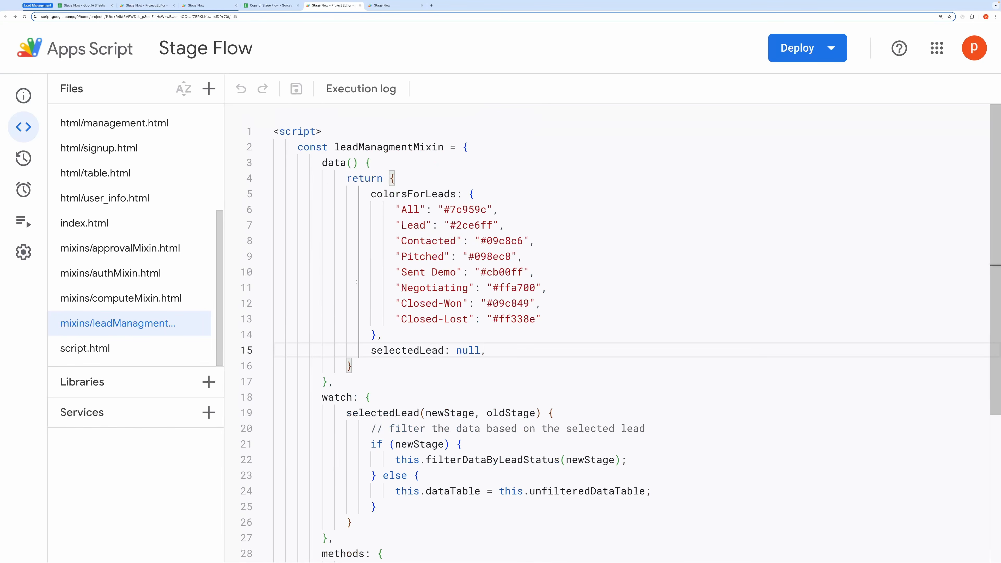
Step: Open approvalMixin.html and read through the filterDataOnRoleBasis method
click(74, 247)
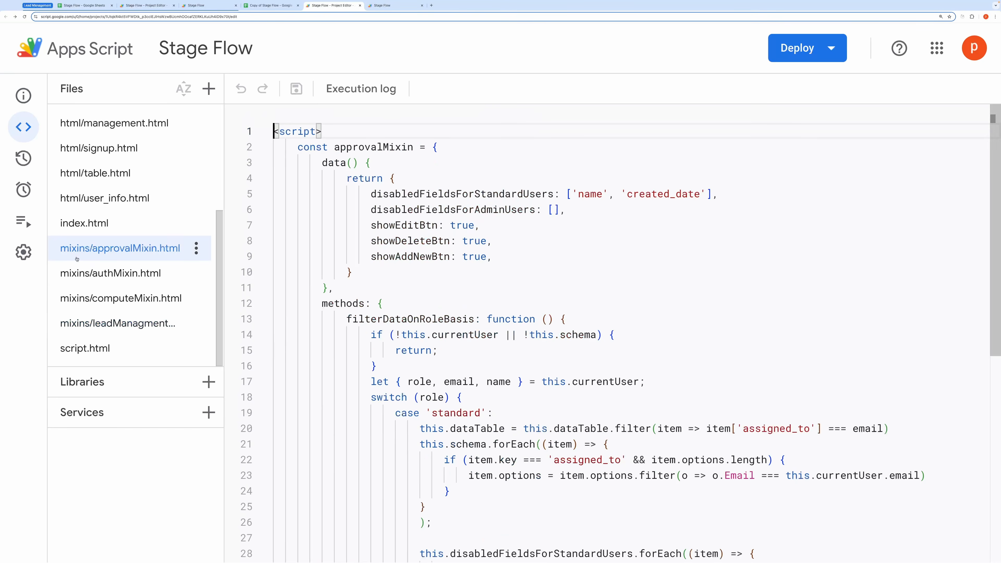
scroll(517, 314, down, 1)
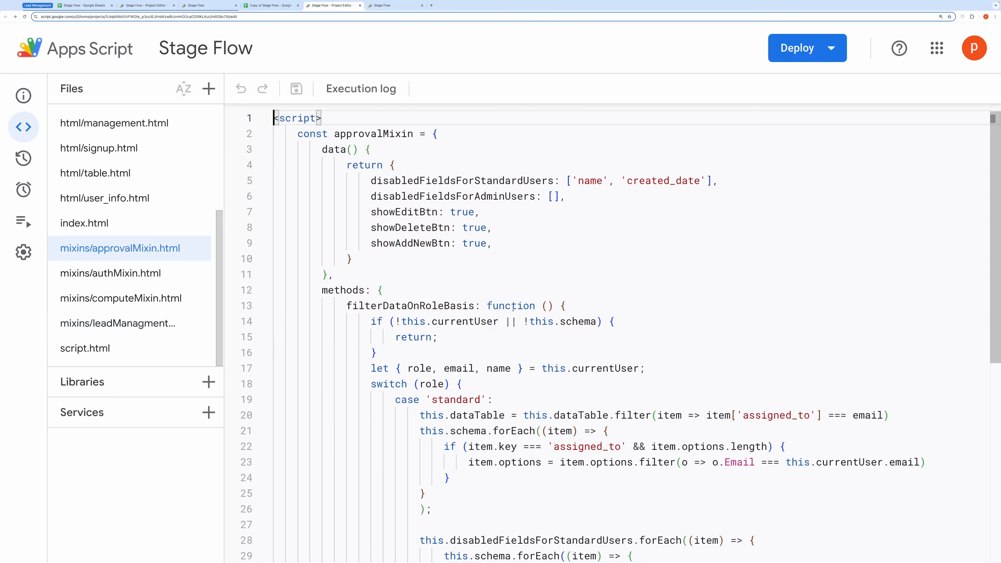
scroll(372, 244, up, 1)
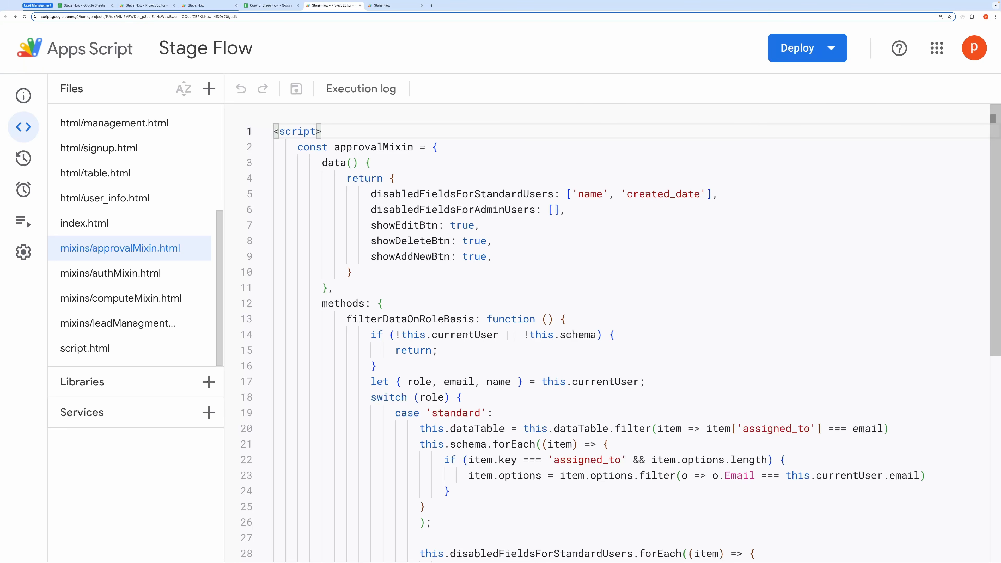
scroll(591, 205, down, 1)
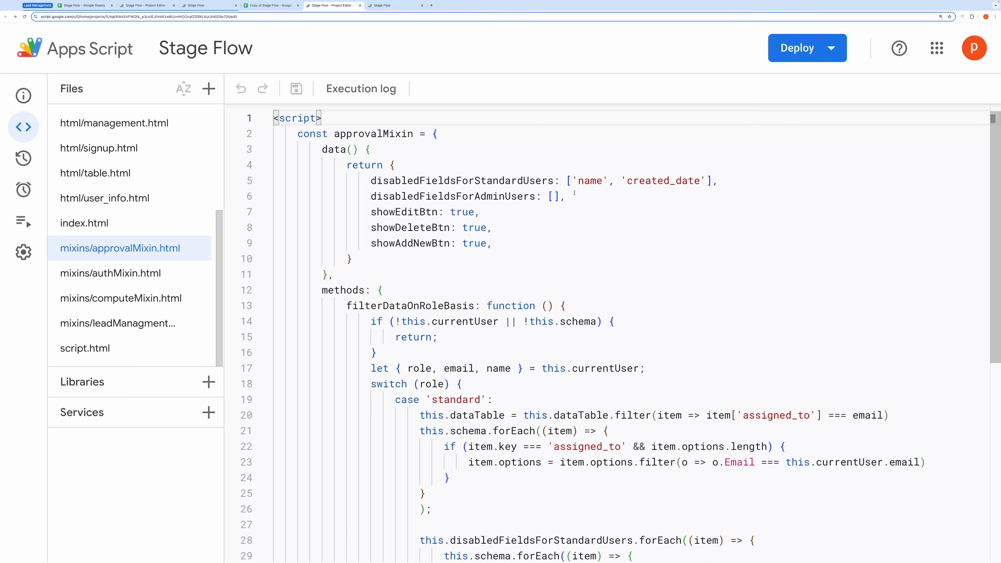
scroll(520, 236, down, 5)
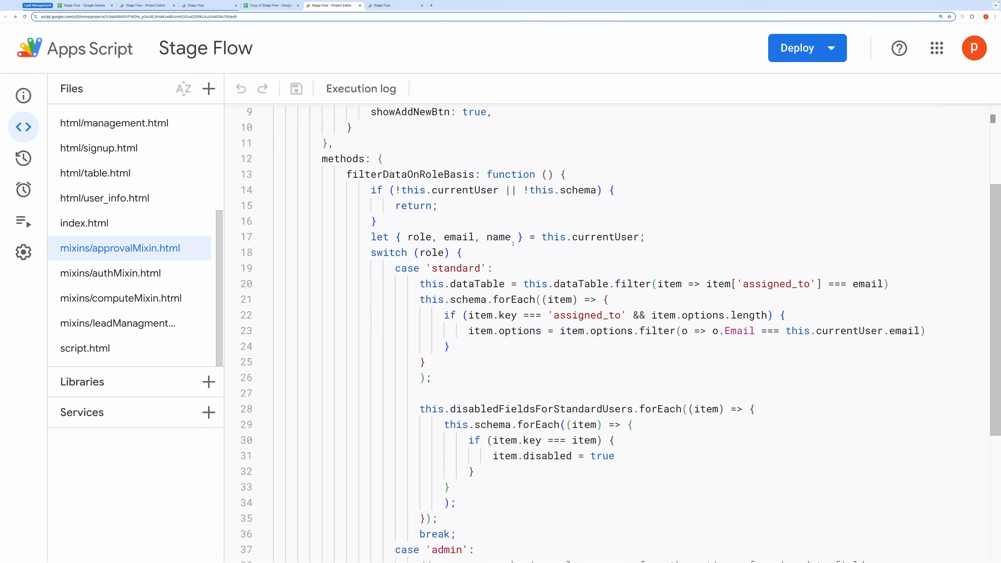
scroll(489, 267, down, 1)
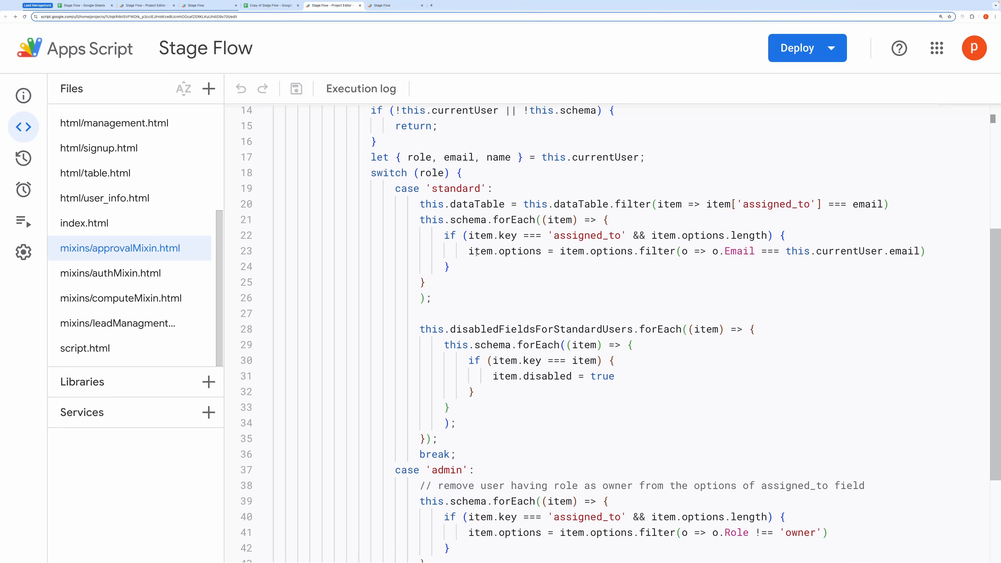
scroll(476, 254, down, 1)
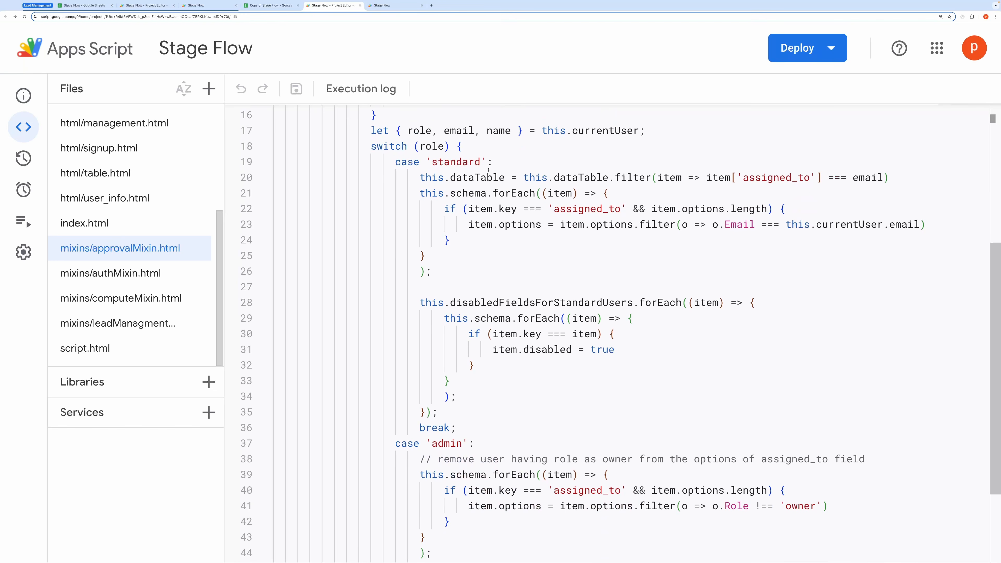
scroll(394, 241, up, 3)
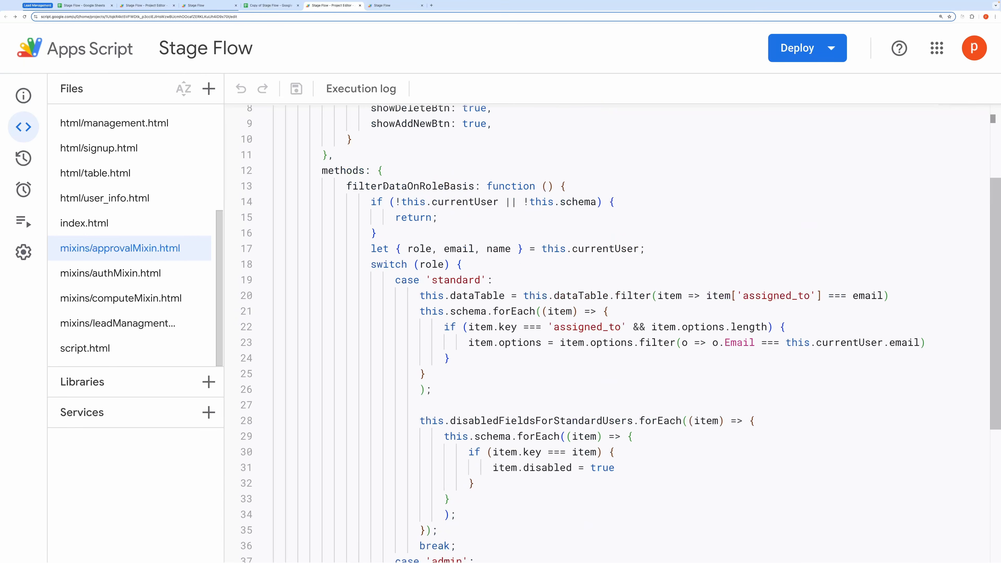
scroll(464, 275, down, 3)
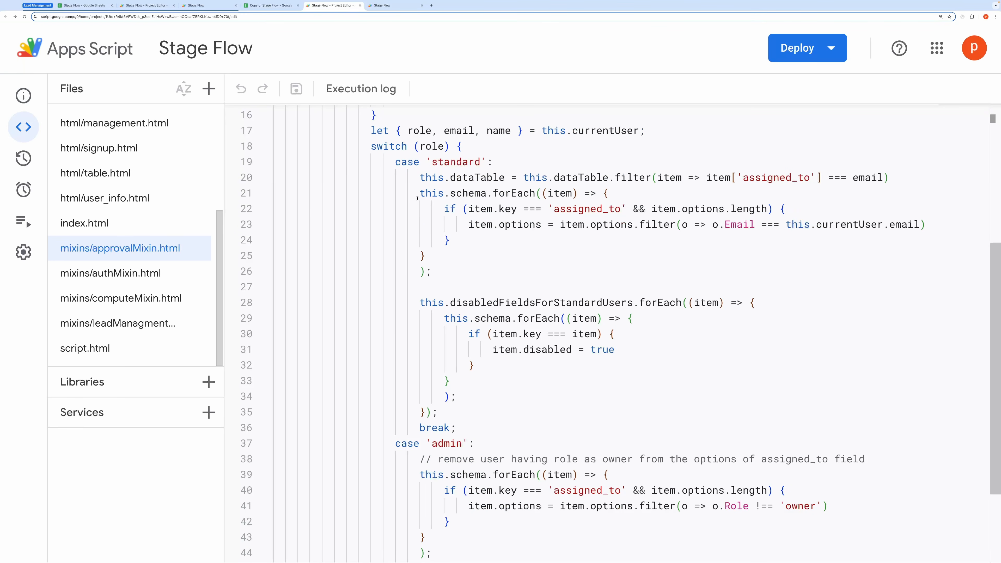
Step: Highlight the standard-user code limiting assigned_to options and disabling fields
drag(416, 193, 442, 253)
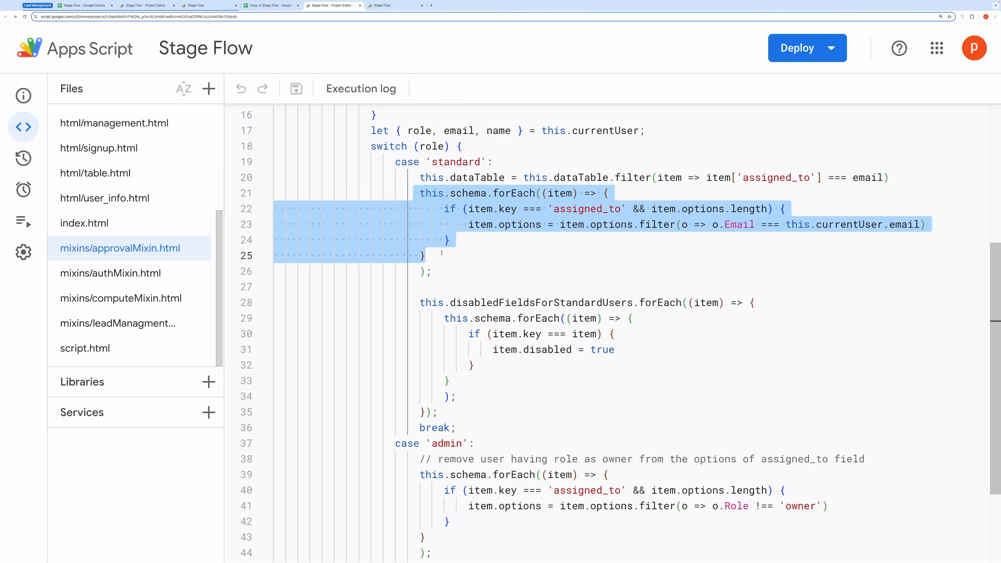
scroll(446, 266, down, 1)
drag(419, 276, 437, 385)
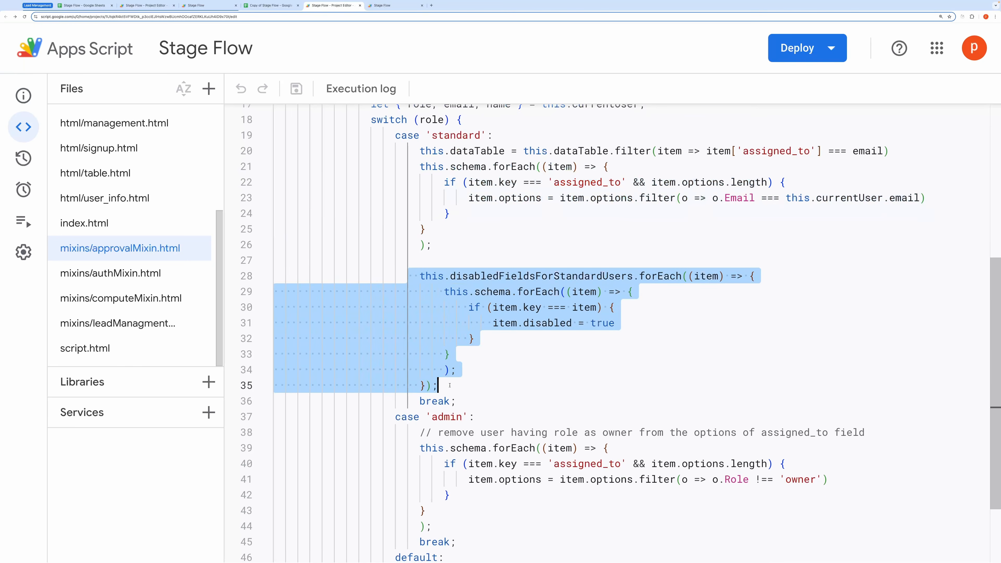
click(390, 8)
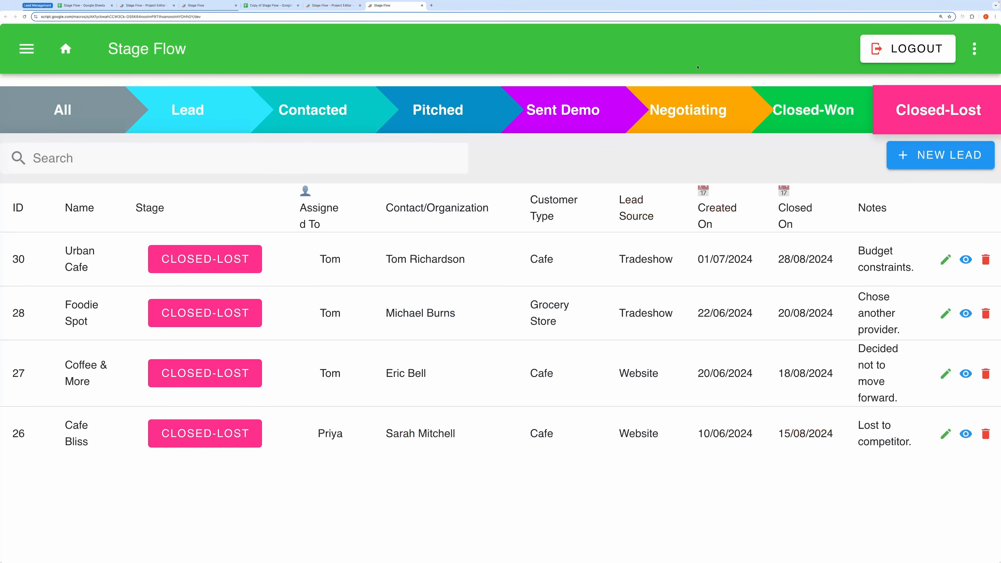
Step: Log out and log back in with the standard user's email and password
click(901, 49)
click(347, 155)
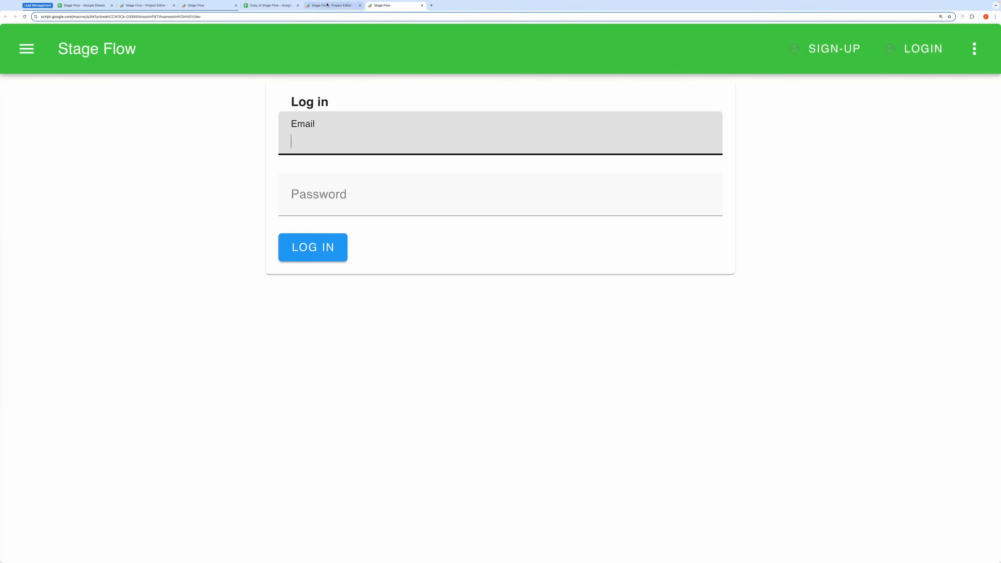
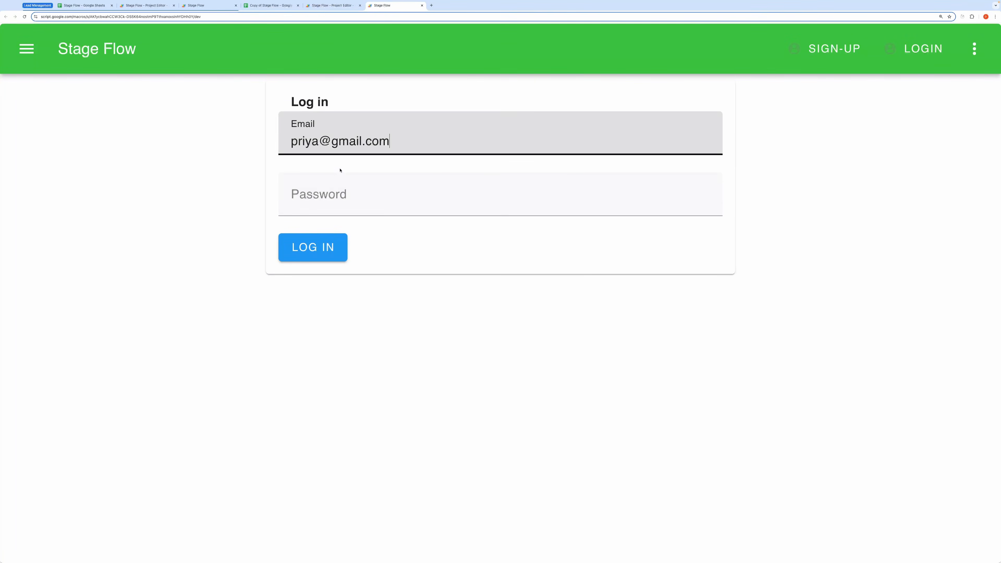
click(342, 189)
text(1234)
key(Return)
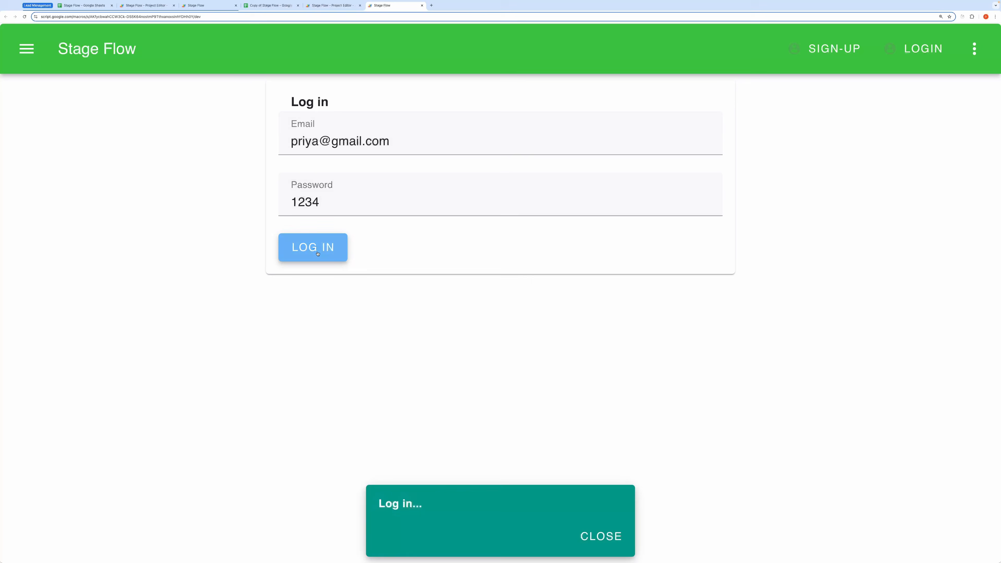
Step: Scroll through the leads table to confirm only the standard user's assigned leads appear
scroll(327, 336, down, 2)
scroll(322, 338, up, 2)
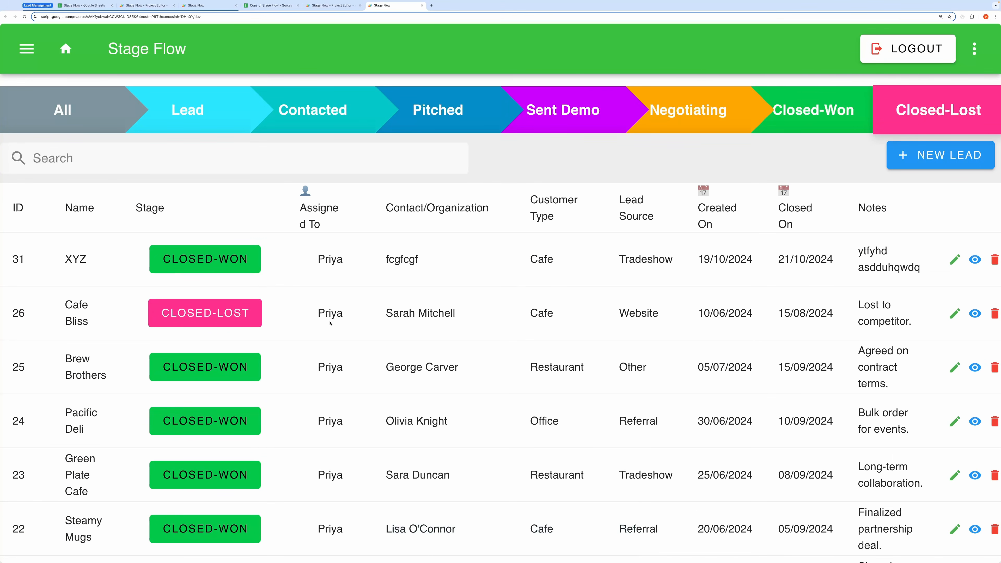
scroll(333, 425, down, 2)
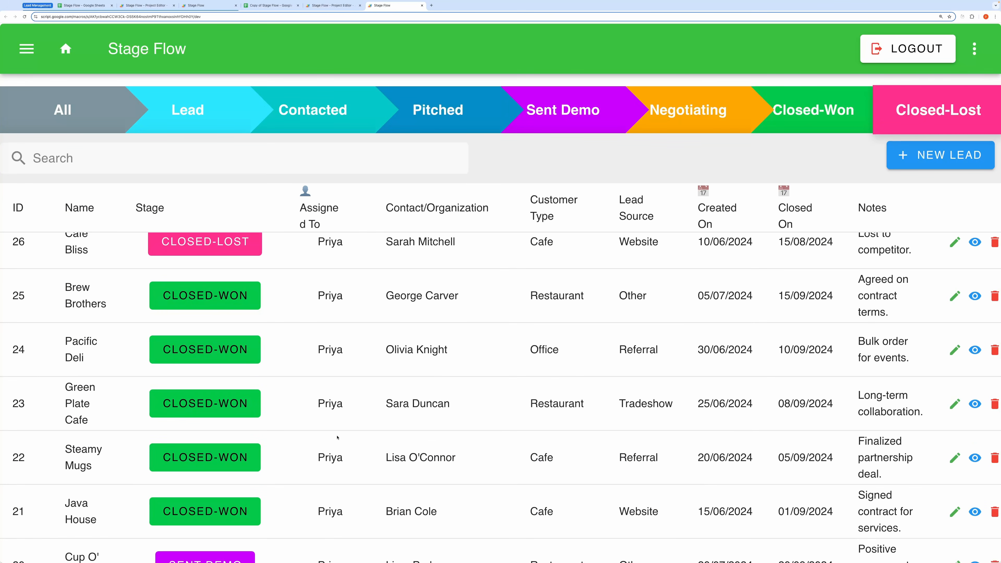
scroll(370, 435, up, 2)
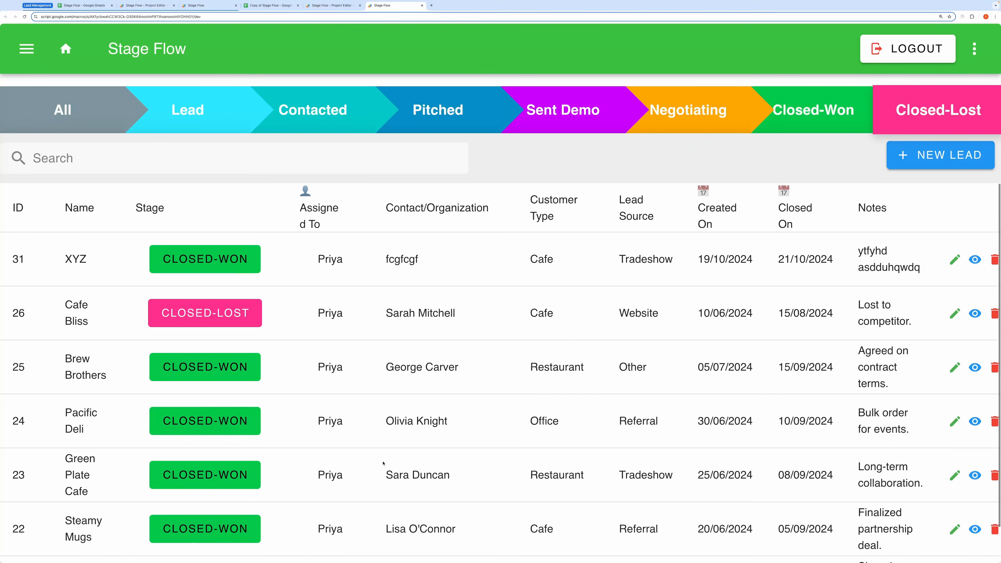
scroll(651, 329, down, 2)
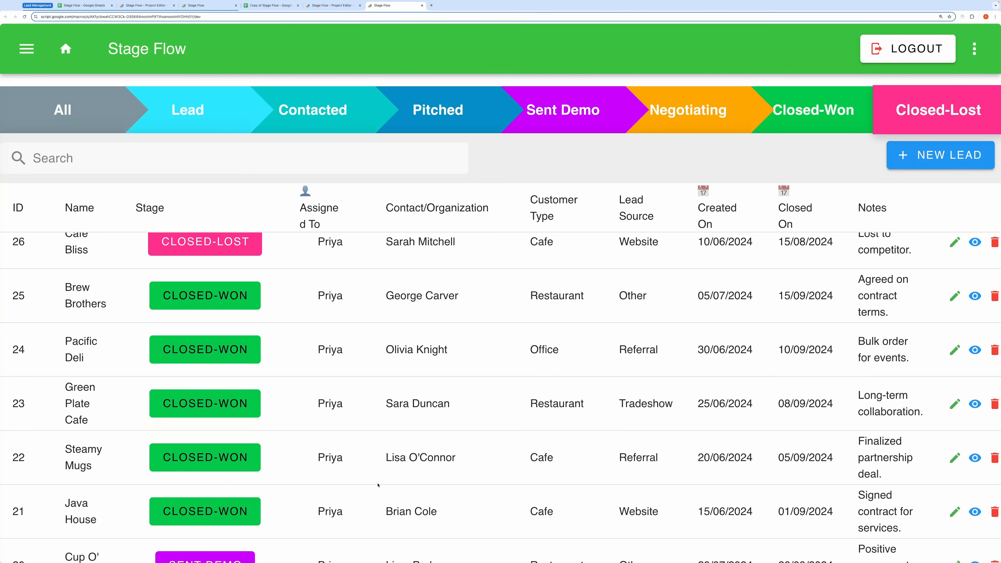
scroll(378, 485, up, 2)
scroll(503, 477, down, 2)
Step: Edit Cafe Bliss keeping its assignee, testing whether Notes, Closed On and Created On are editable
click(953, 243)
click(698, 174)
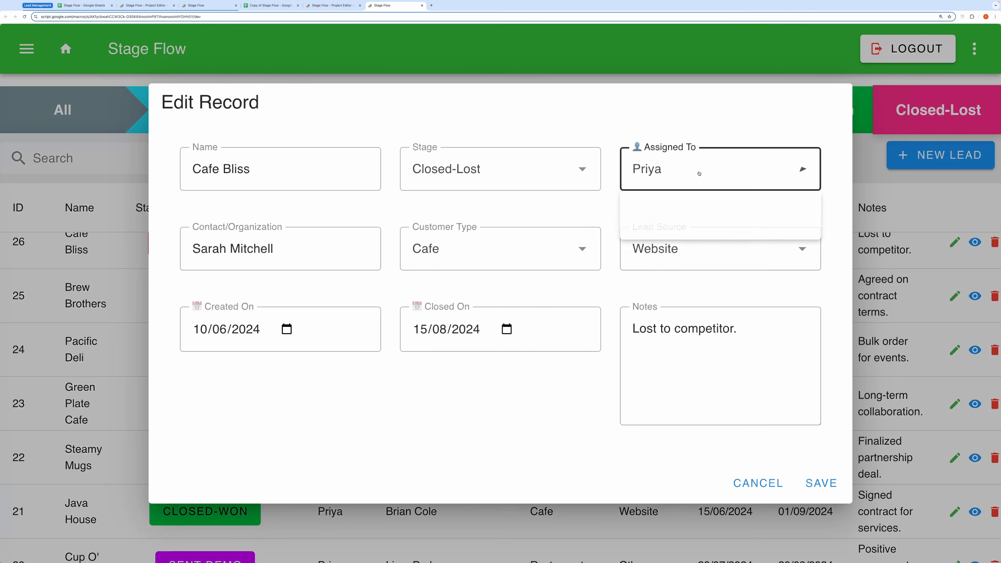
click(698, 173)
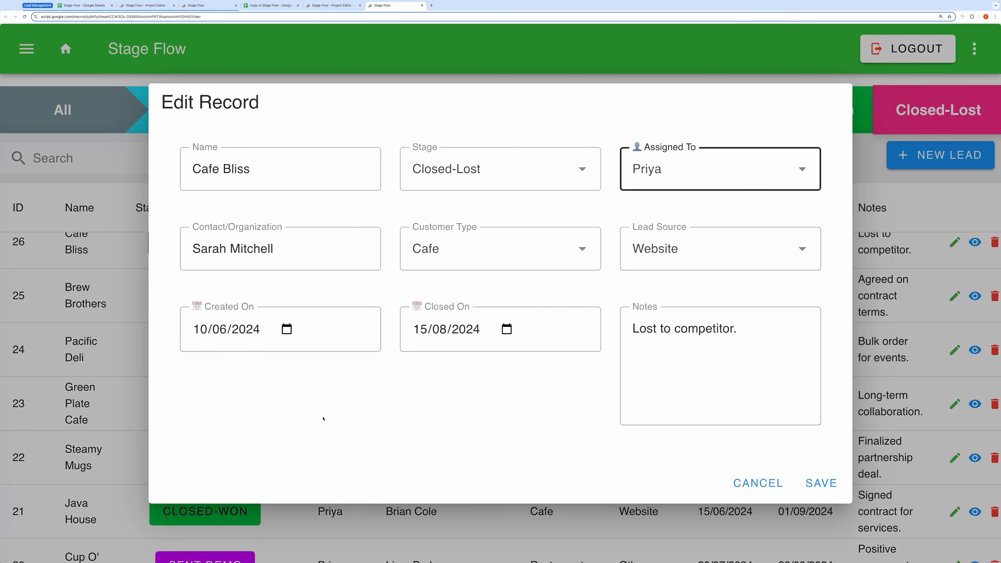
click(726, 385)
click(440, 357)
click(439, 348)
click(458, 402)
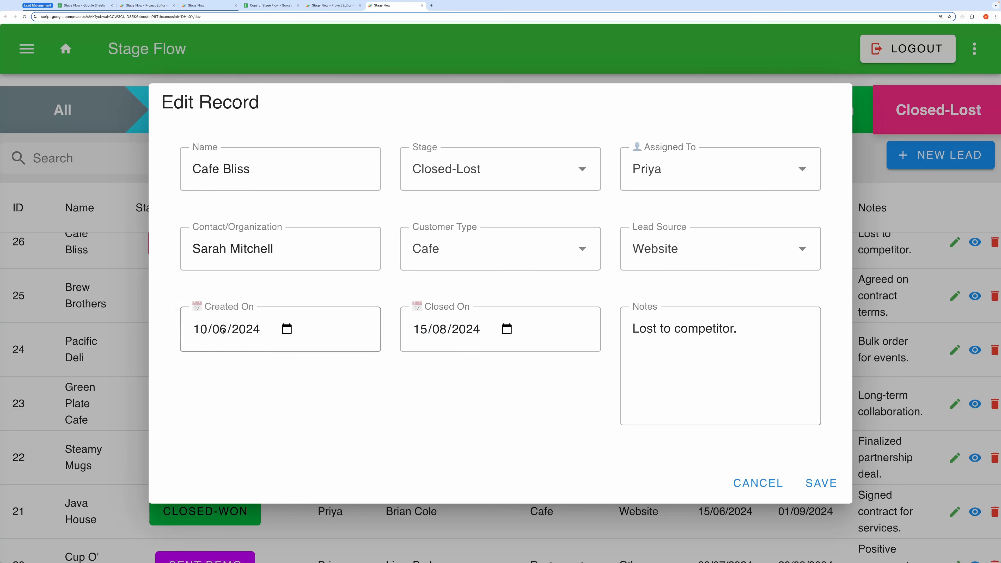
click(234, 329)
click(216, 362)
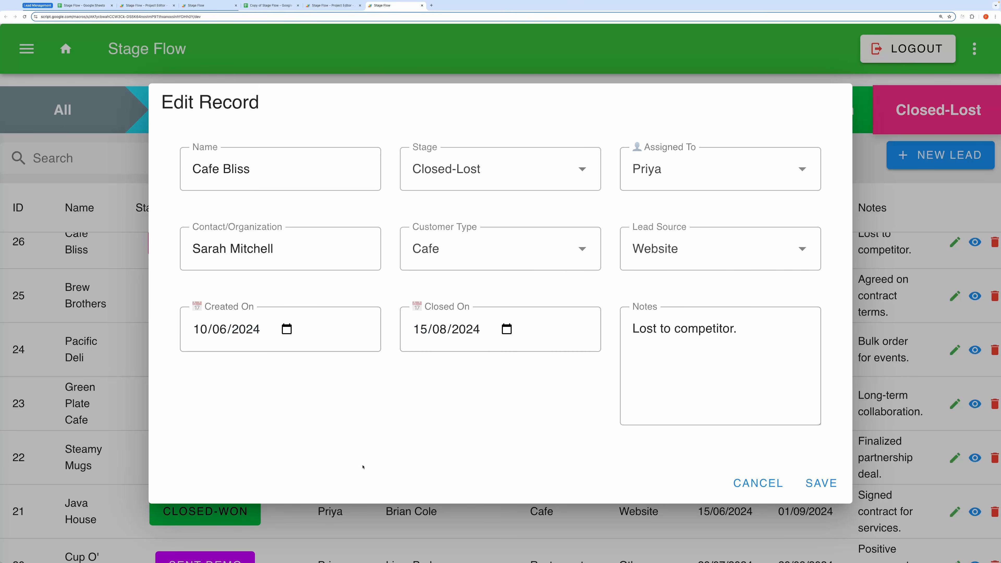